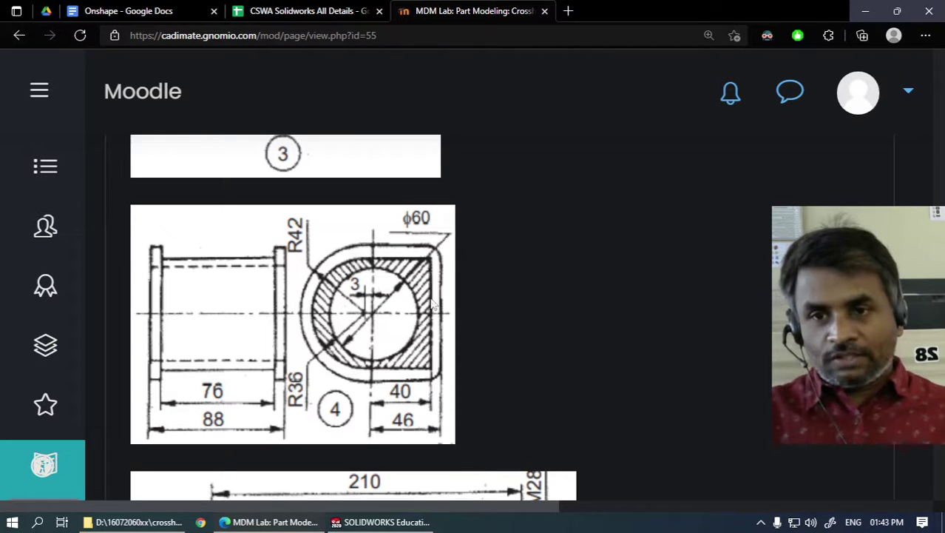
Compare the finished Brasses model with drawing 4 on the Moodle page, and create a new SOLIDWORKS part document
{"action": "key", "text": "alt+Tab"}
{"action": "mouse_move", "coordinate": [535, 309]}
{"action": "middle_mouse_down"}
{"action": "mouse_move", "coordinate": [523, 309]}
{"action": "mouse_move", "coordinate": [619, 402]}
{"action": "mouse_move", "coordinate": [727, 424]}
{"action": "mouse_move", "coordinate": [726, 446]}
{"action": "middle_mouse_up"}
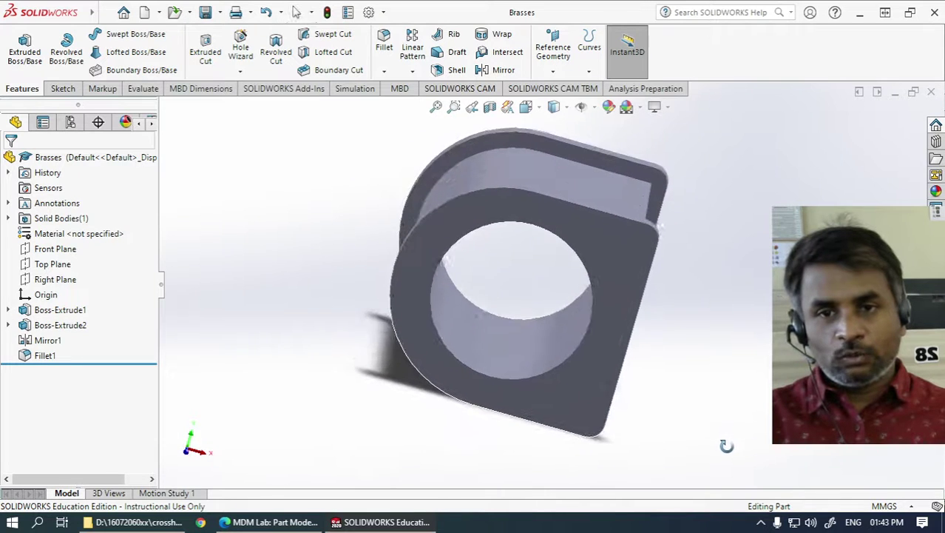
{"action": "key", "text": "alt+Tab"}
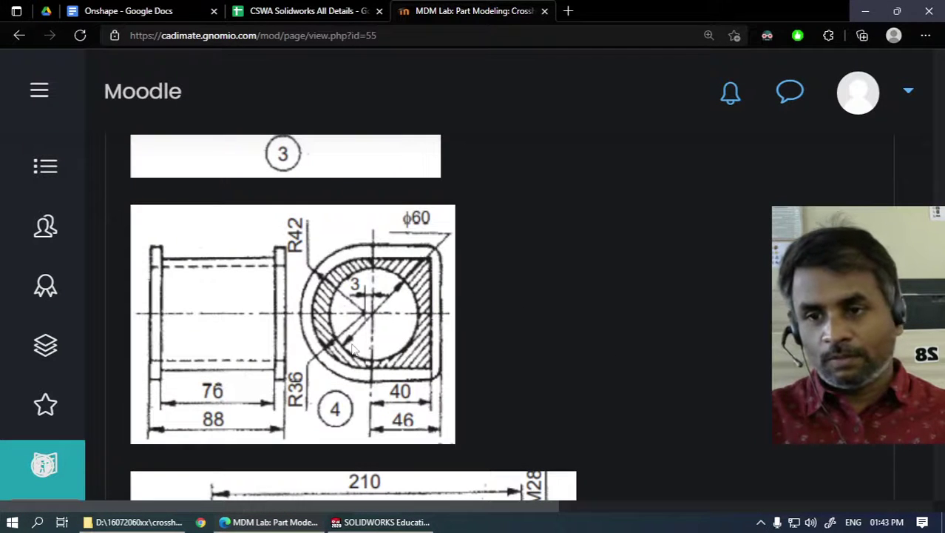
{"action": "key", "text": "alt+Tab"}
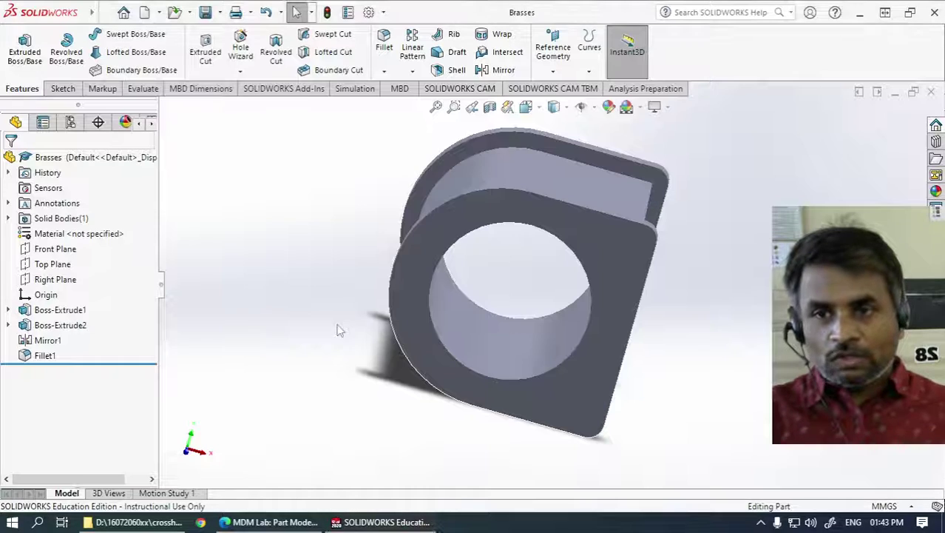
{"action": "left_click", "coordinate": [145, 13]}
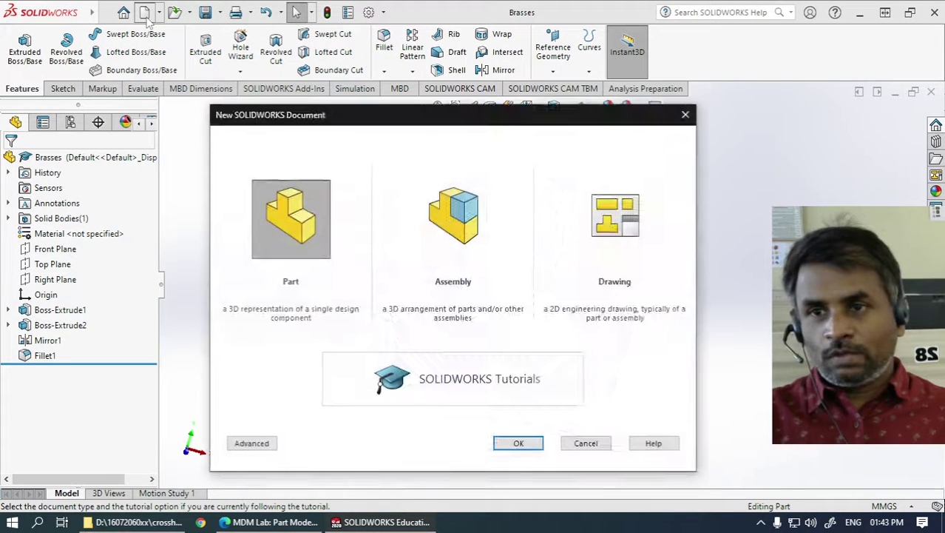
{"action": "left_click", "coordinate": [510, 442]}
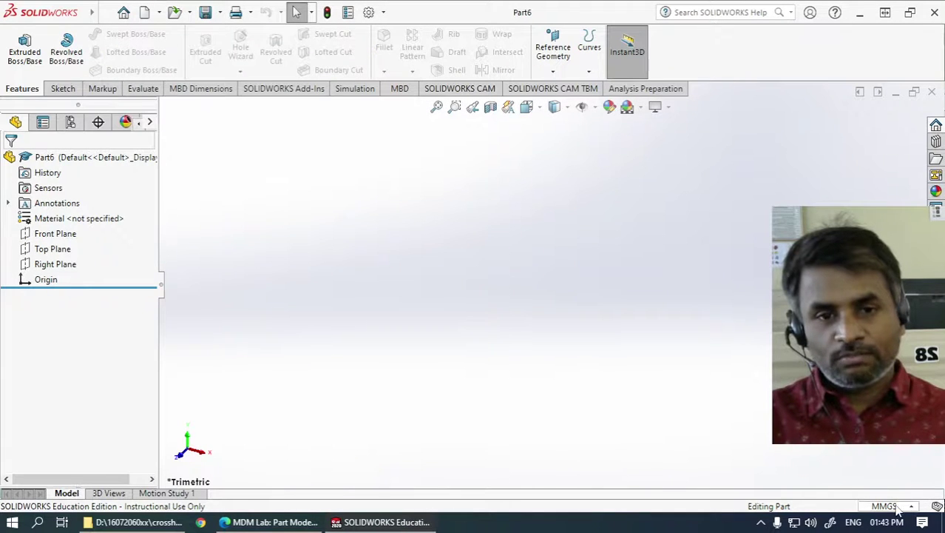
{"action": "left_click", "coordinate": [896, 508]}
{"action": "left_click", "coordinate": [540, 337]}
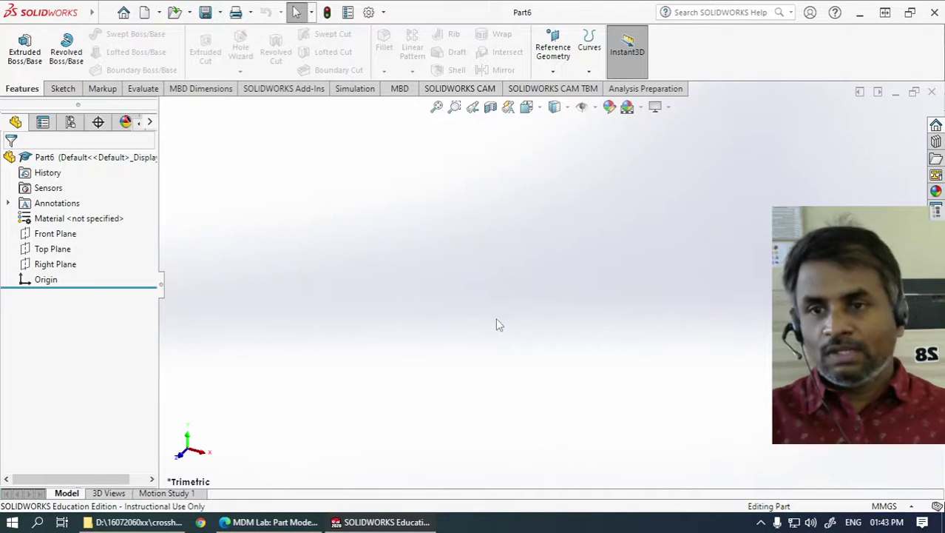
Start a sketch on the Front Plane and draw a circle about 64 mm in diameter centred on the origin
{"action": "left_click", "coordinate": [63, 88]}
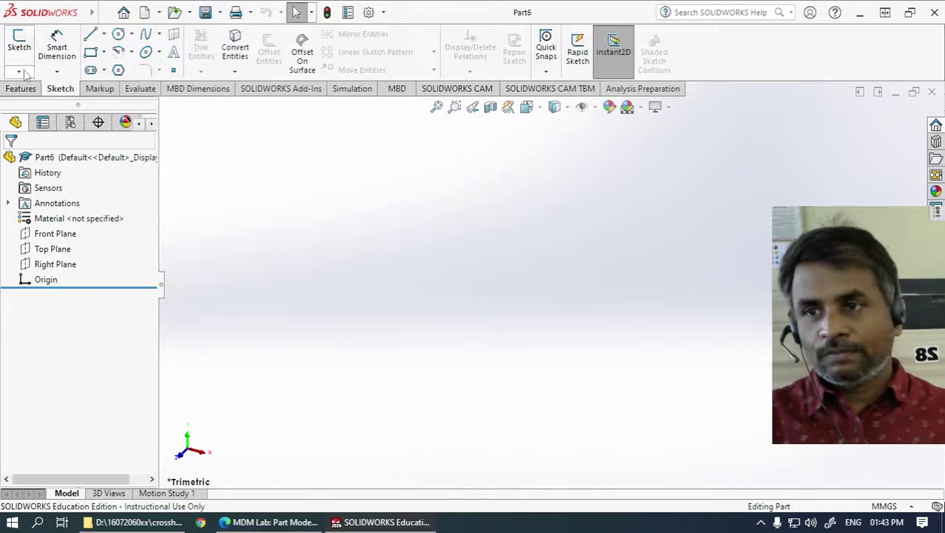
{"action": "left_click", "coordinate": [15, 54]}
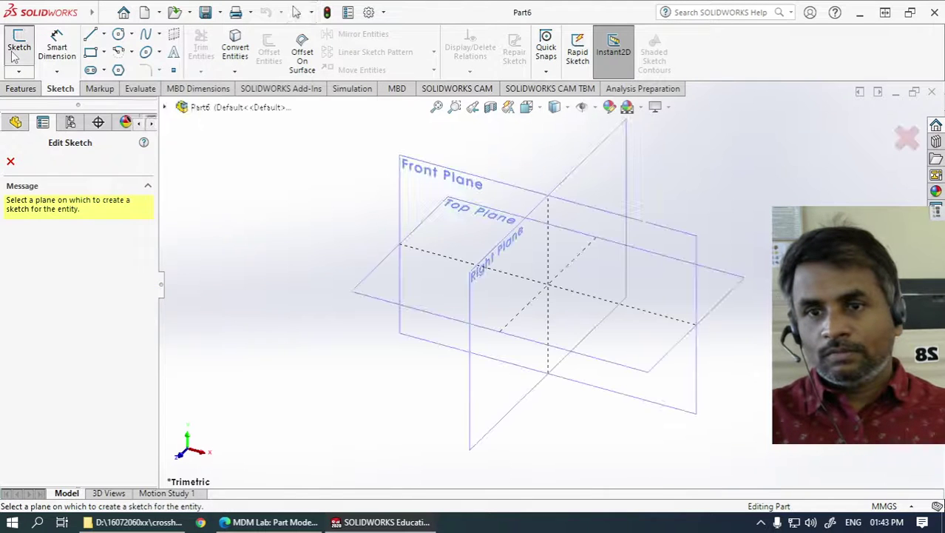
{"action": "left_click", "coordinate": [403, 181]}
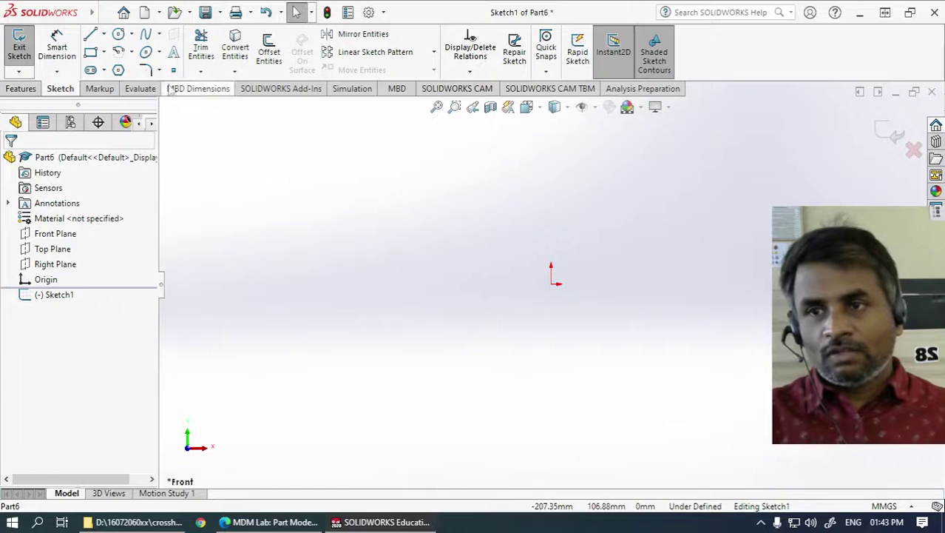
{"action": "left_click", "coordinate": [118, 35]}
{"action": "left_click", "coordinate": [553, 283]}
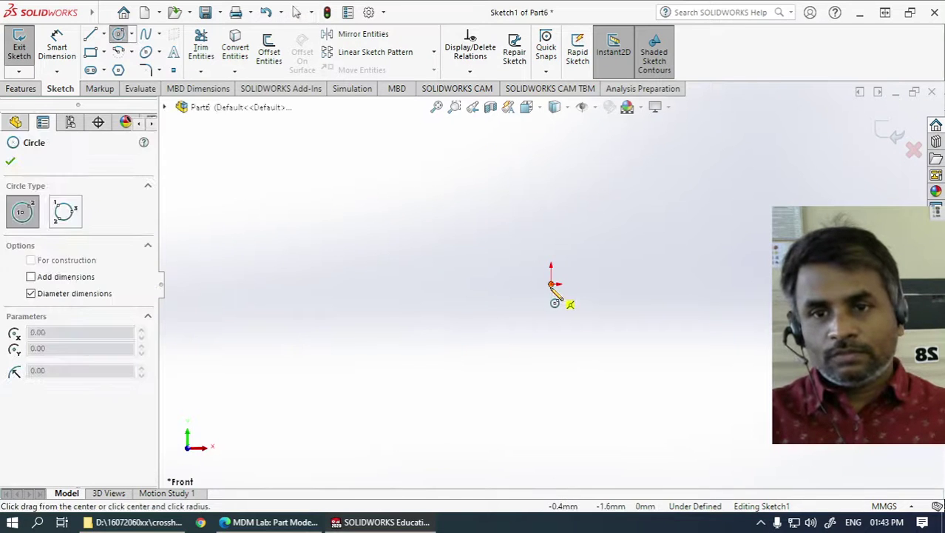
{"action": "left_click", "coordinate": [569, 346]}
Check the bore size on drawing 4 and dimension the circle's diameter as 60 mm
{"action": "key", "text": "alt+Tab"}
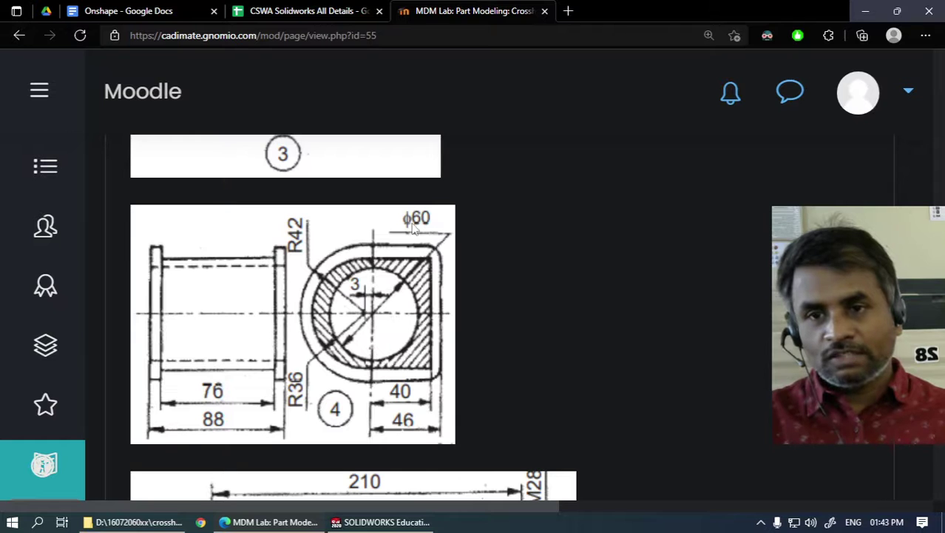
{"action": "key", "text": "alt+Tab"}
{"action": "key", "text": "Escape"}
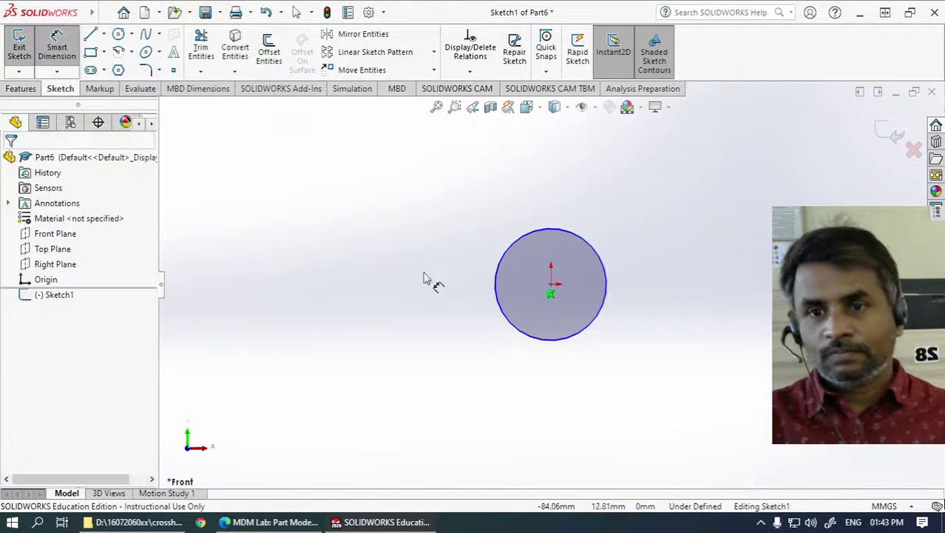
{"action": "left_click", "coordinate": [570, 336]}
{"action": "left_click", "coordinate": [598, 372]}
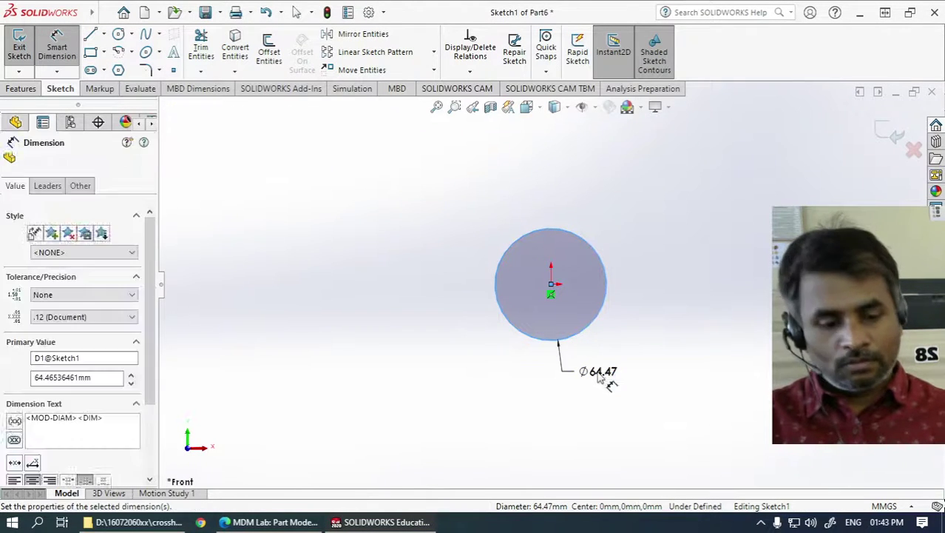
{"action": "type", "text": "60"}
{"action": "key", "text": "Return"}
{"action": "left_click", "coordinate": [639, 310]}
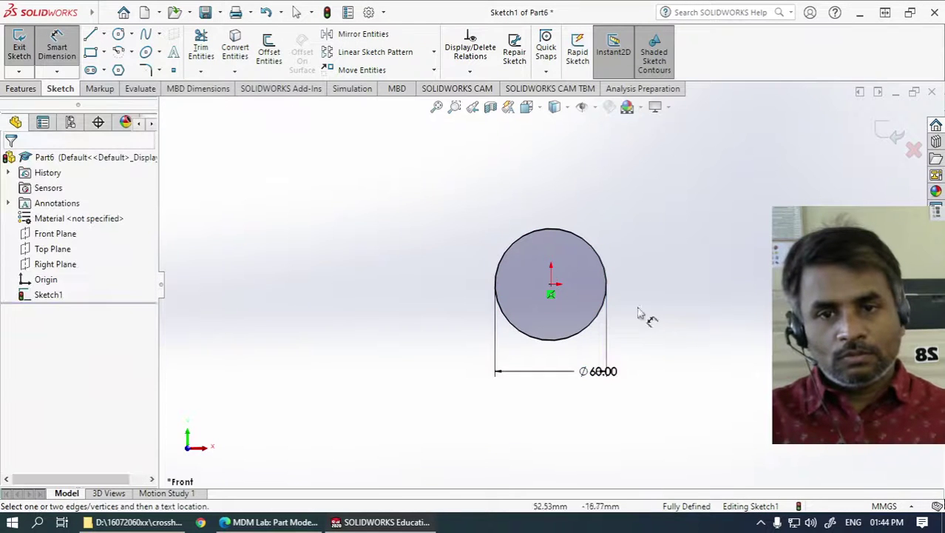
Draw a second circle about 78 mm in diameter around the bore, its centre about 7.7 mm left of the origin and level with it
{"action": "scroll", "coordinate": [566, 269], "scroll_direction": "down", "scroll_amount": 1}
{"action": "scroll", "coordinate": [565, 272], "scroll_direction": "down", "scroll_amount": 1}
{"action": "key", "text": "alt+Tab"}
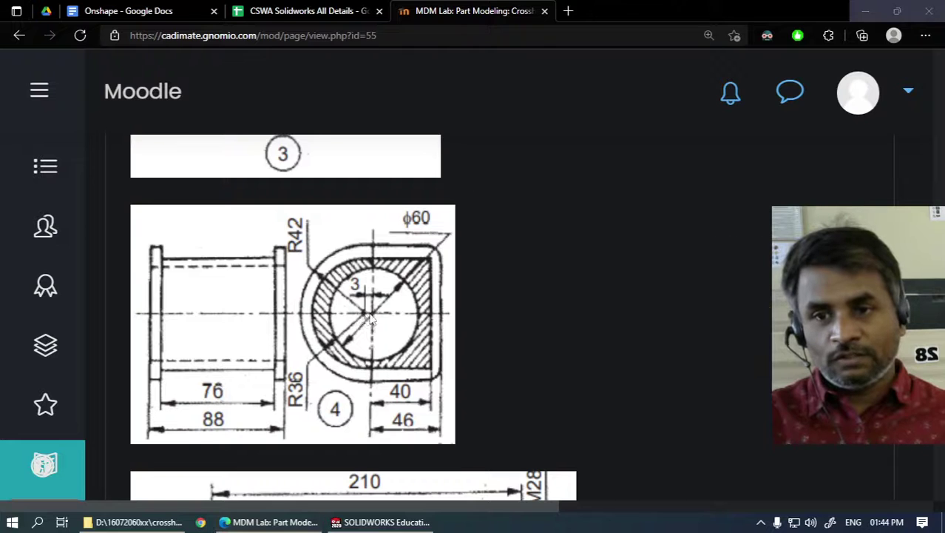
{"action": "key", "text": "alt+Tab"}
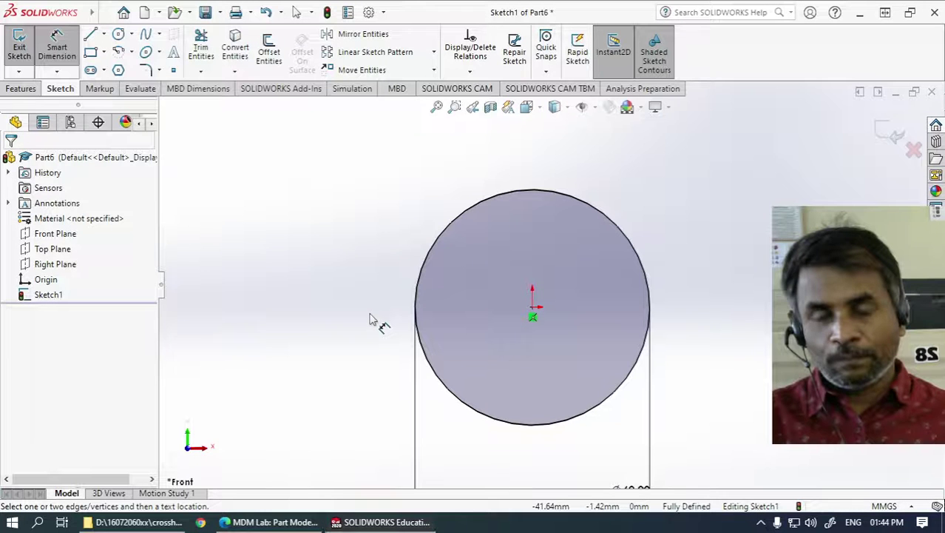
{"action": "left_click", "coordinate": [117, 35]}
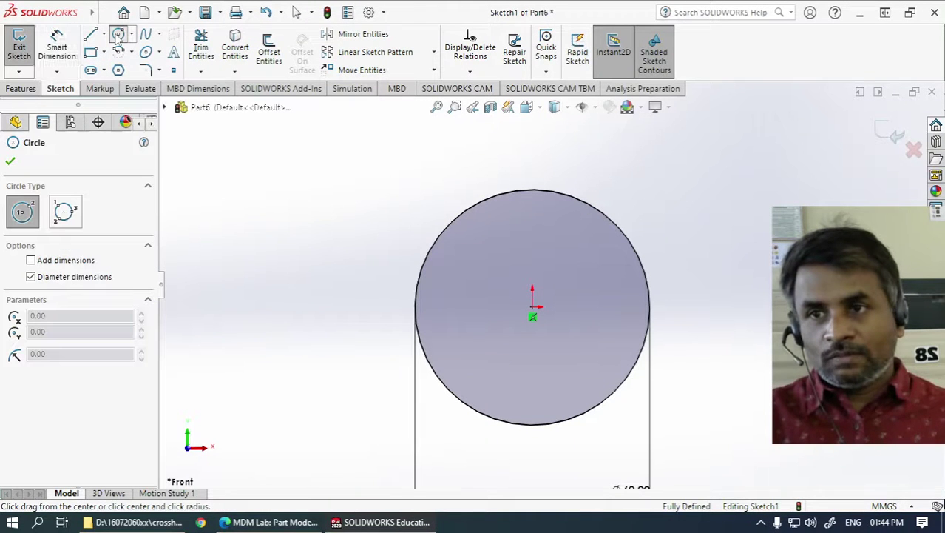
{"action": "left_click", "coordinate": [503, 309]}
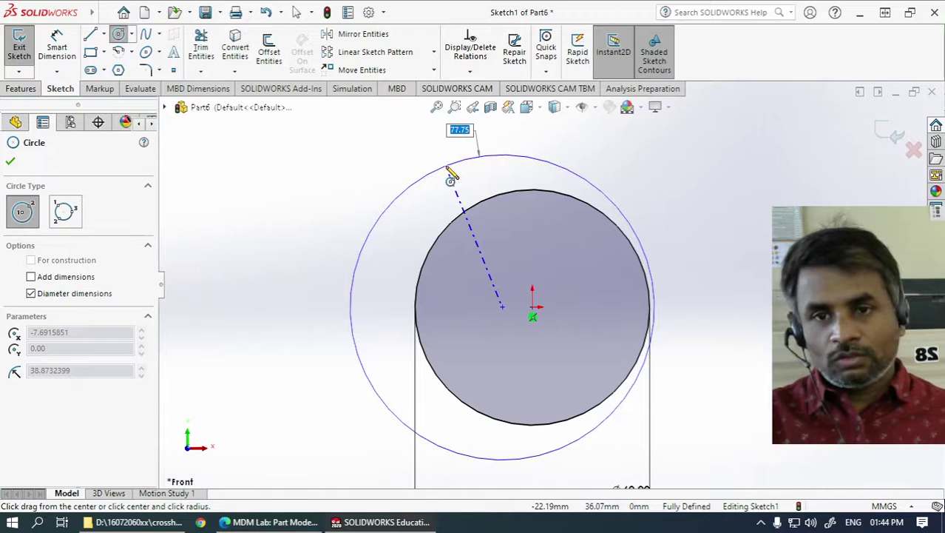
{"action": "left_click", "coordinate": [448, 169]}
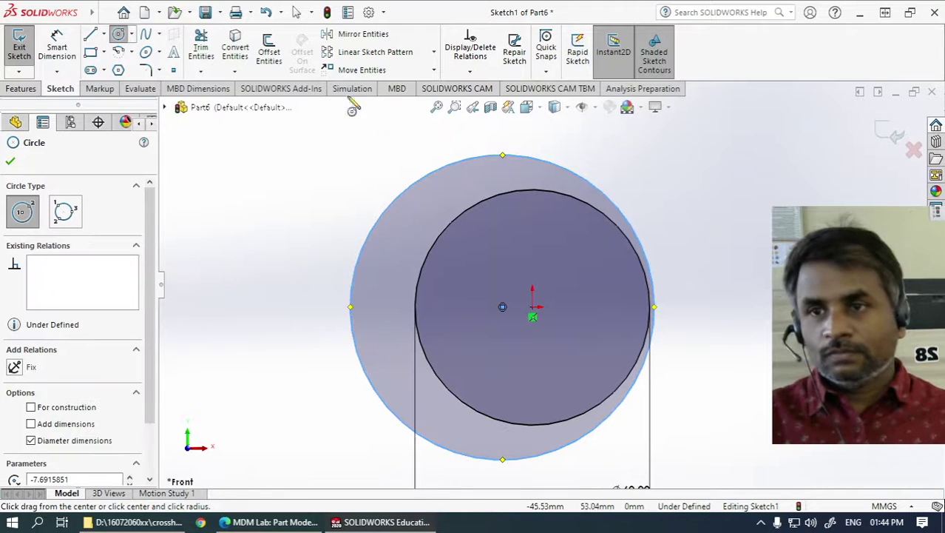
Draw a corner rectangle extending right from the larger circle's top point, and attach its lower-left corner to the circle's bottom point
{"action": "left_click", "coordinate": [90, 52]}
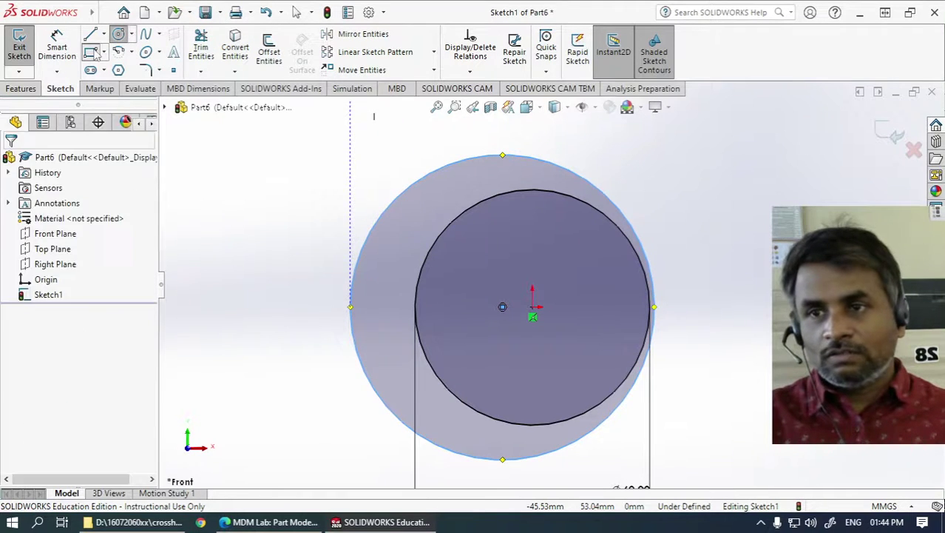
{"action": "left_click", "coordinate": [502, 155]}
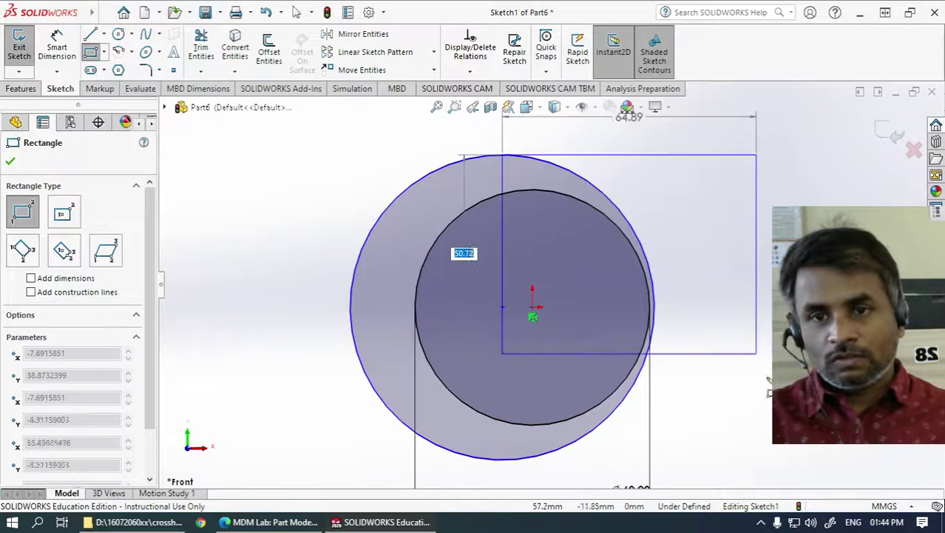
{"action": "left_click", "coordinate": [786, 446]}
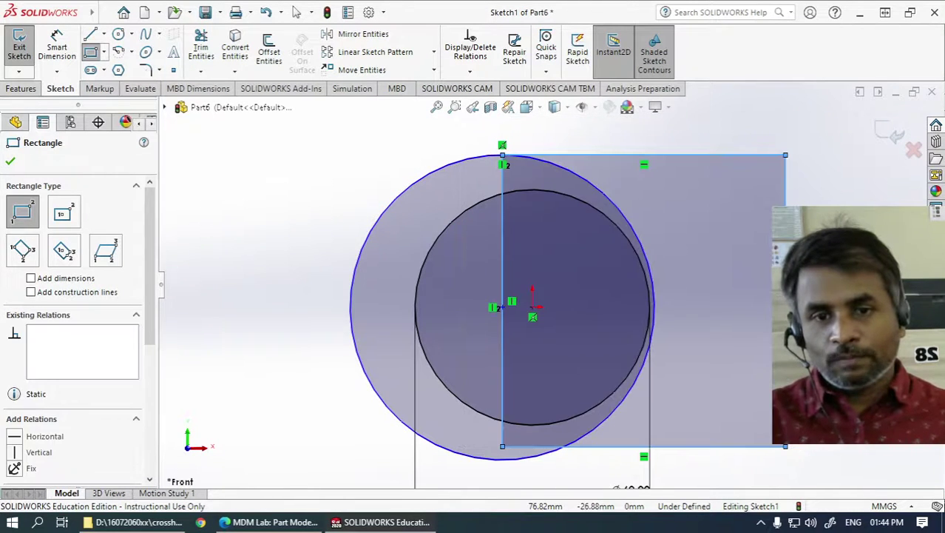
{"action": "key", "text": "Escape"}
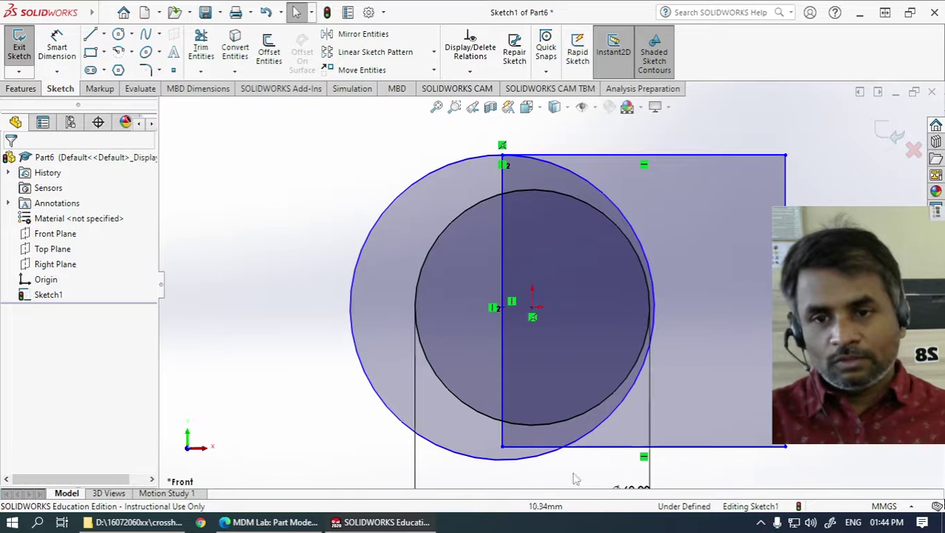
{"action": "mouse_move", "coordinate": [503, 447]}
{"action": "left_mouse_down"}
{"action": "mouse_move", "coordinate": [501, 434]}
{"action": "mouse_move", "coordinate": [508, 459]}
{"action": "left_mouse_up"}
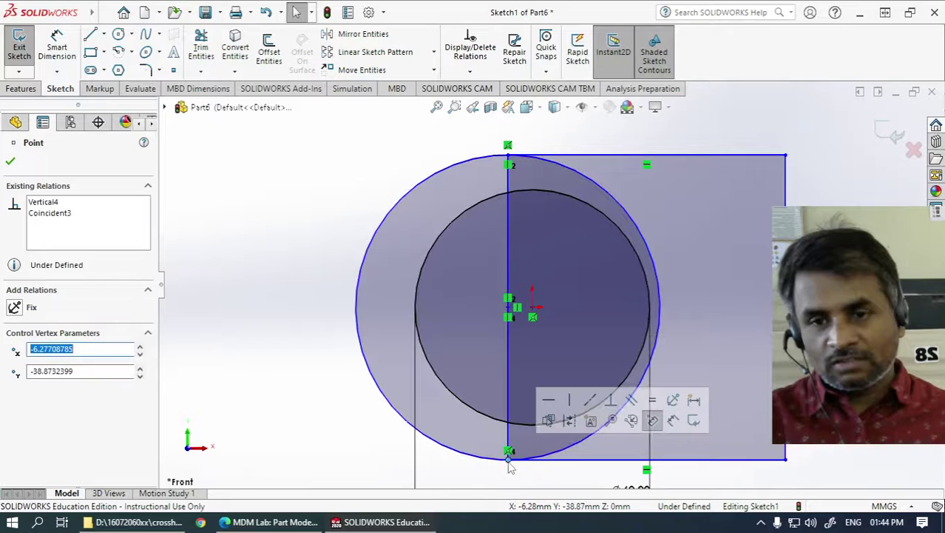
{"action": "left_click", "coordinate": [488, 486]}
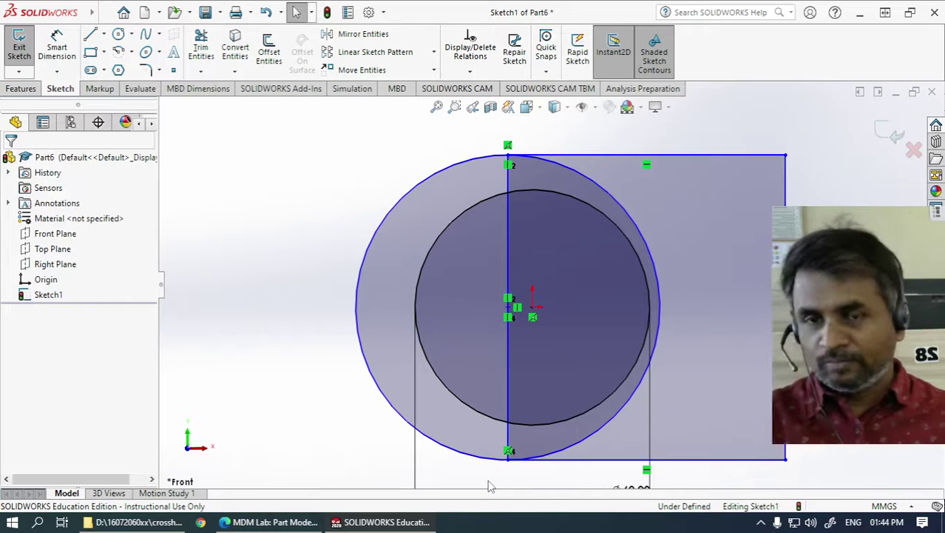
Trim away the right half of the larger circle and convert the rectangle's left side to a construction line
{"action": "left_click", "coordinate": [201, 54]}
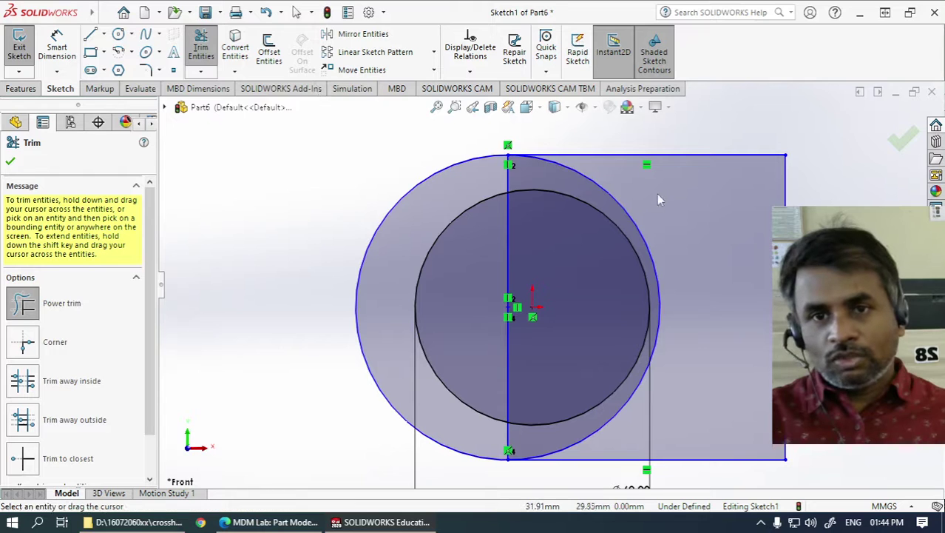
{"action": "left_click_drag", "start_coordinate": [664, 245], "coordinate": [649, 257]}
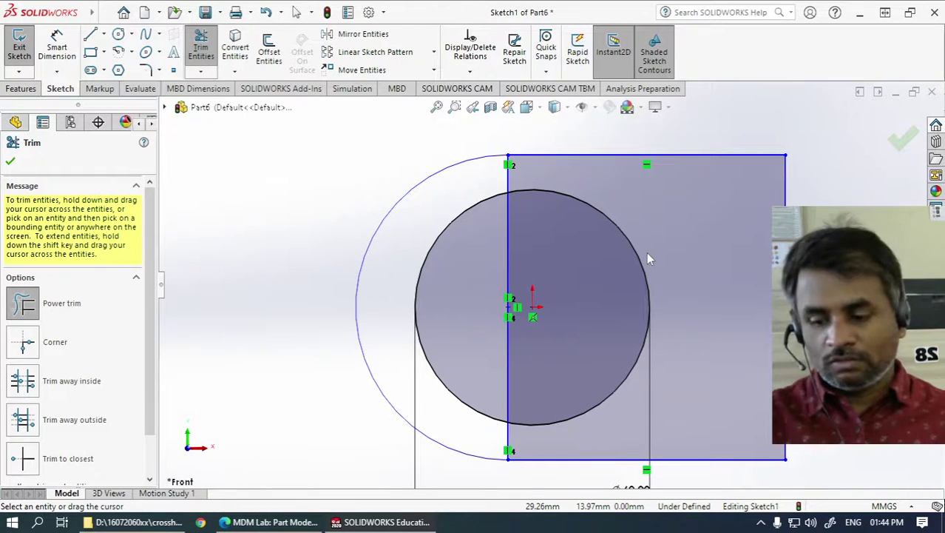
{"action": "key", "text": "Escape"}
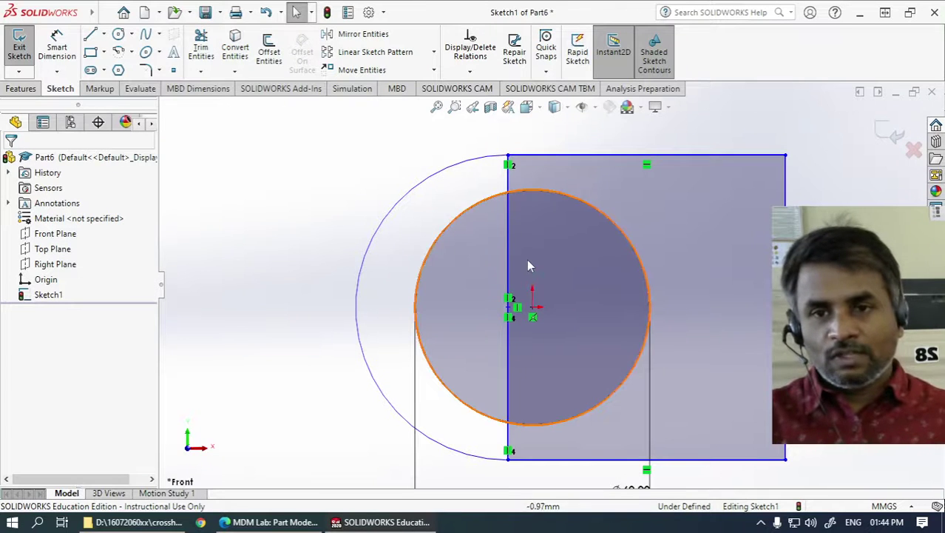
{"action": "left_click", "coordinate": [509, 269]}
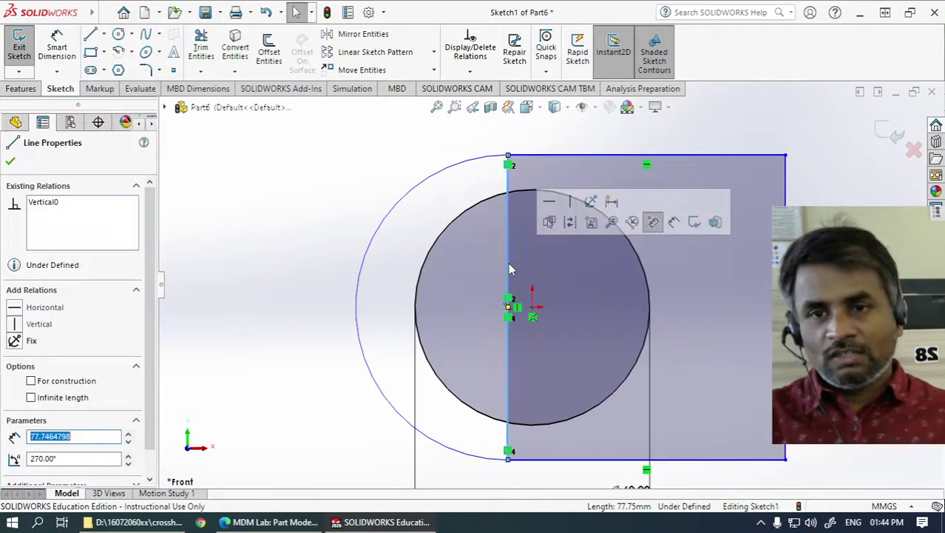
{"action": "left_click", "coordinate": [568, 226]}
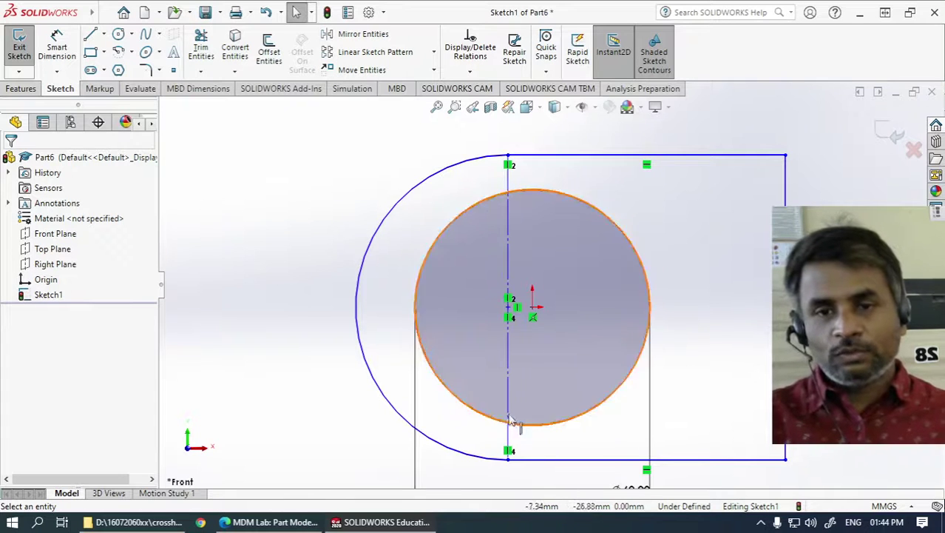
Check the body radius on drawing 4 and dimension the left arc's radius as 36 mm
{"action": "key", "text": "alt+Tab"}
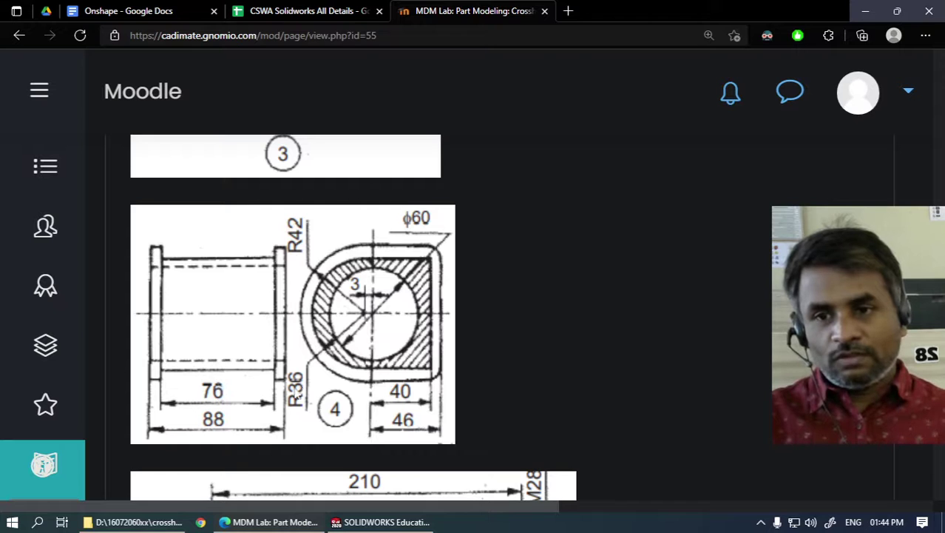
{"action": "key", "text": "alt+Tab"}
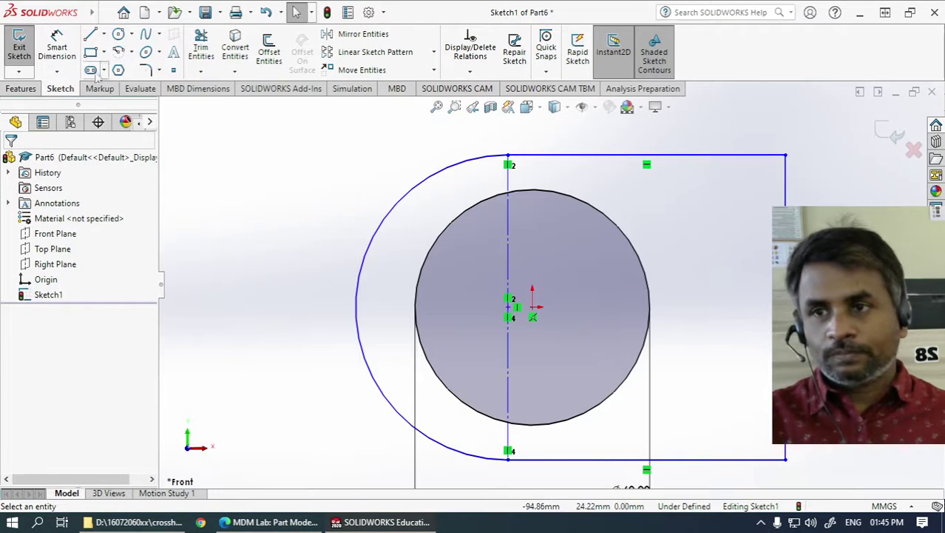
{"action": "left_click", "coordinate": [57, 48]}
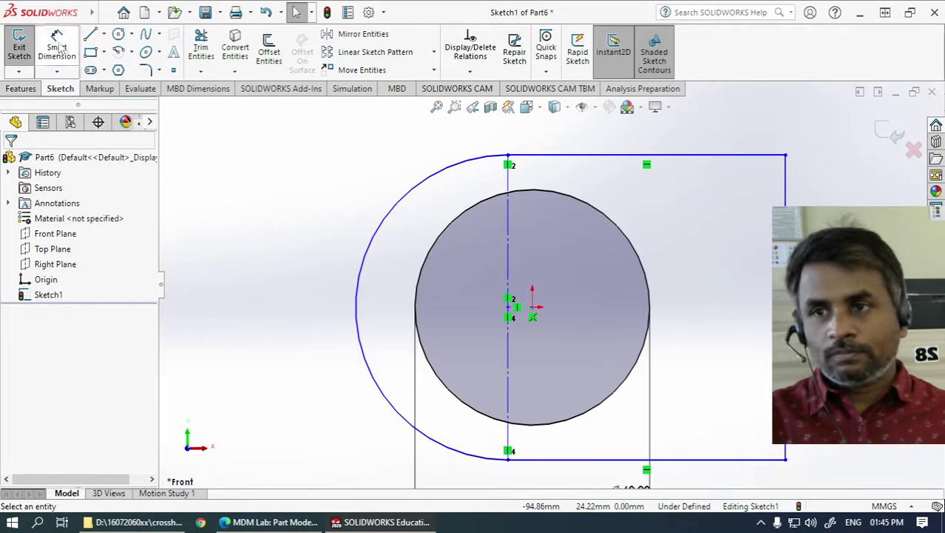
{"action": "left_click", "coordinate": [392, 414]}
{"action": "left_click", "coordinate": [420, 438]}
{"action": "type", "text": "3"}
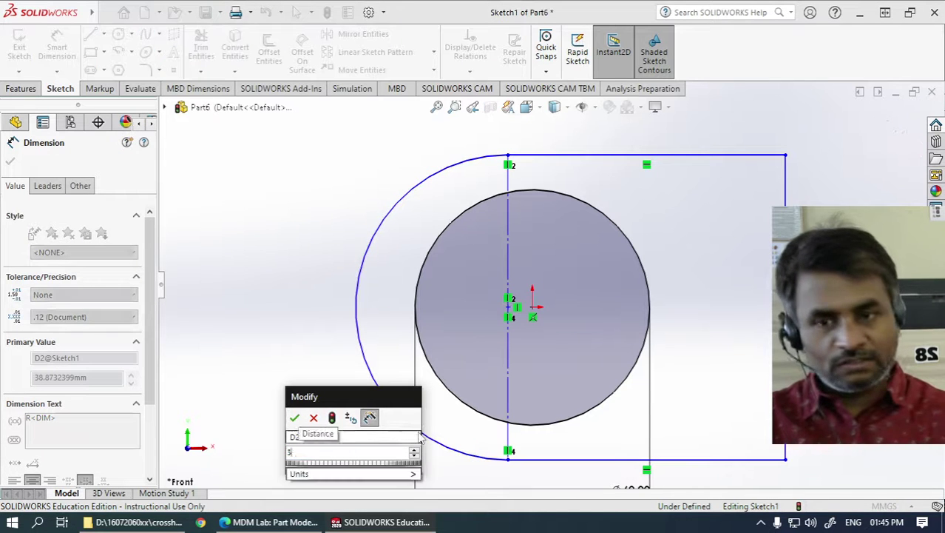
{"action": "type", "text": "6"}
{"action": "key", "text": "Return"}
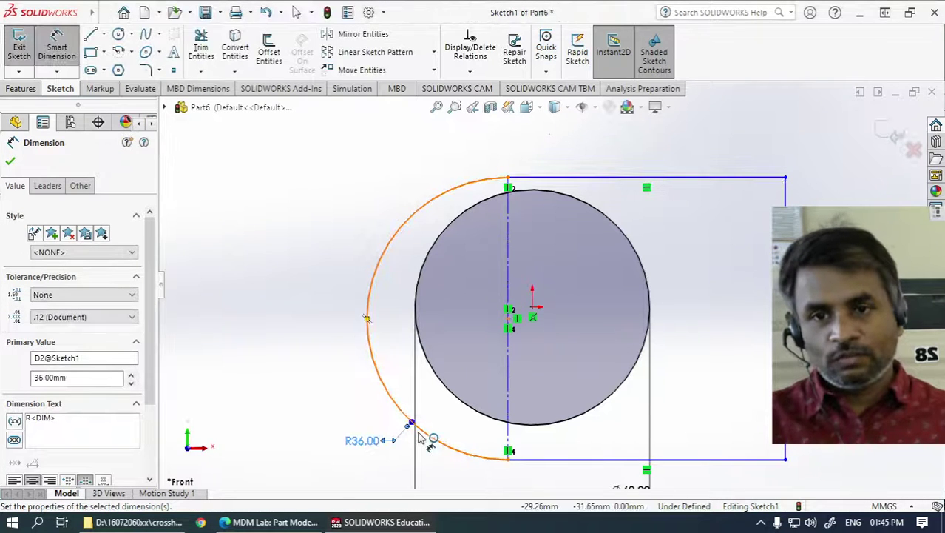
Move the left arc's centre point to about 13.9 mm left of the origin and make the two points horizontal
{"action": "key", "text": "Escape"}
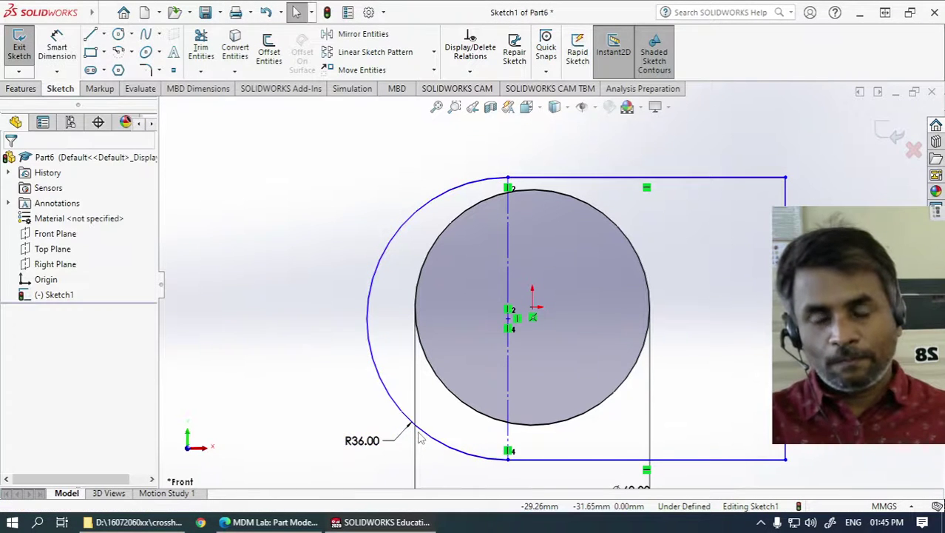
{"action": "left_click", "coordinate": [508, 312]}
{"action": "mouse_move", "coordinate": [508, 312]}
{"action": "left_mouse_down"}
{"action": "mouse_move", "coordinate": [507, 280]}
{"action": "mouse_move", "coordinate": [502, 318]}
{"action": "mouse_move", "coordinate": [498, 299]}
{"action": "mouse_move", "coordinate": [497, 312]}
{"action": "mouse_move", "coordinate": [479, 309]}
{"action": "left_mouse_up"}
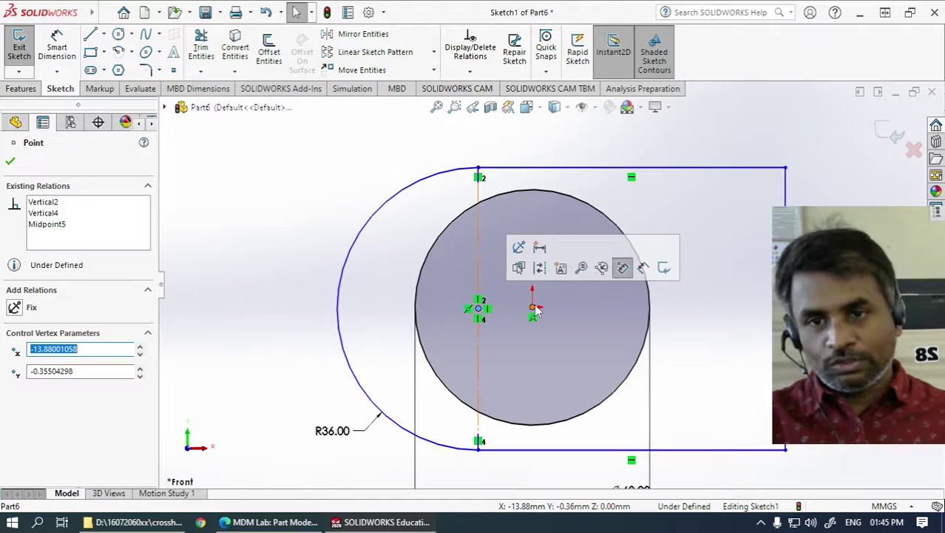
{"action": "left_click", "coordinate": [225, 171]}
{"action": "left_click", "coordinate": [479, 310]}
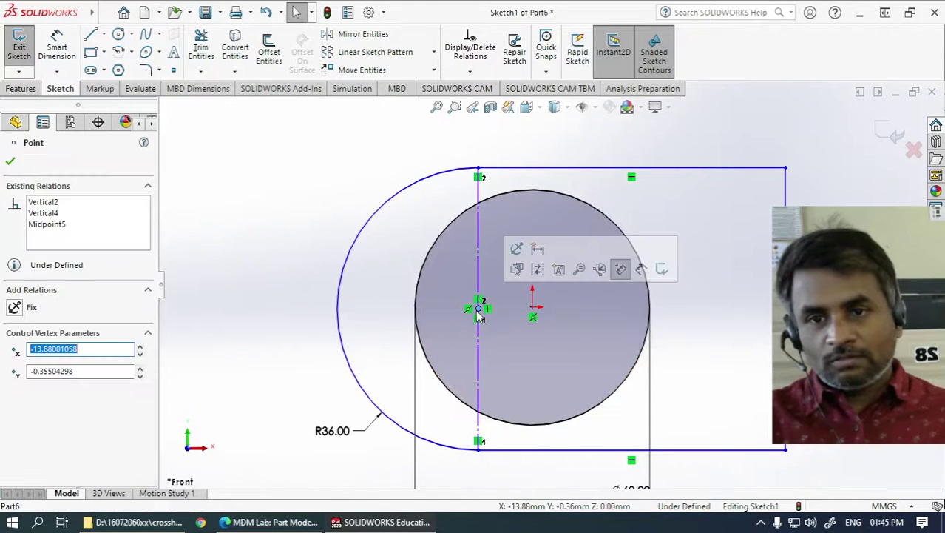
{"action": "left_click", "coordinate": [534, 309]}
{"action": "left_click", "coordinate": [536, 312], "text": "ctrl"}
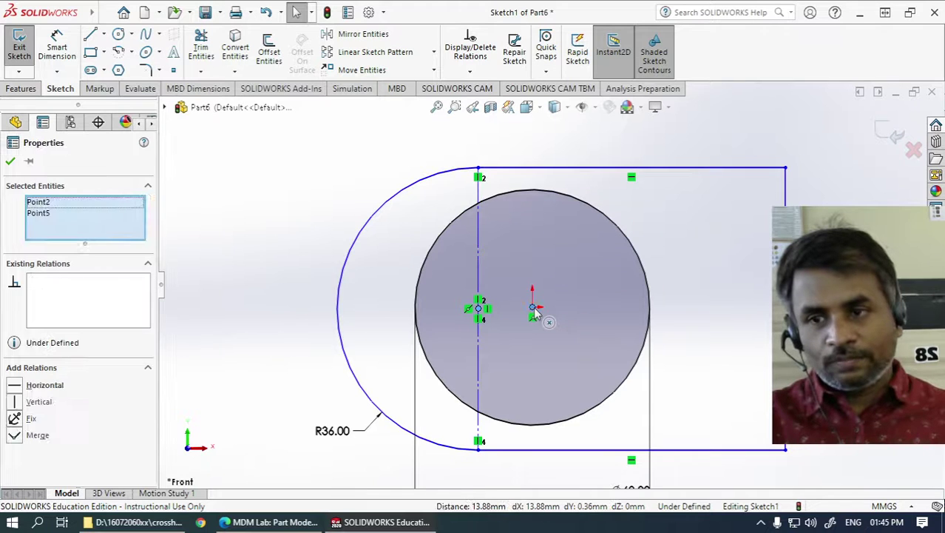
{"action": "left_click", "coordinate": [14, 436]}
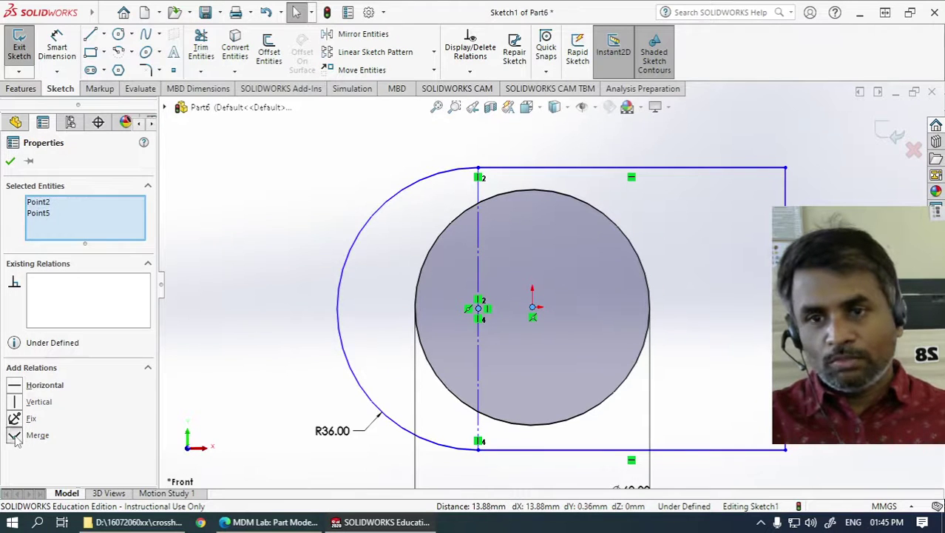
{"action": "key", "text": "ctrl+z"}
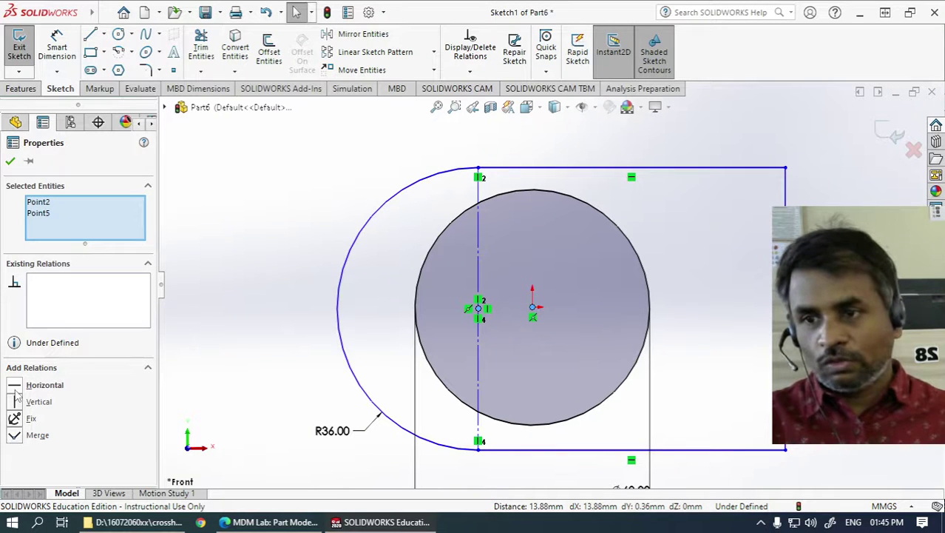
{"action": "left_click", "coordinate": [290, 255]}
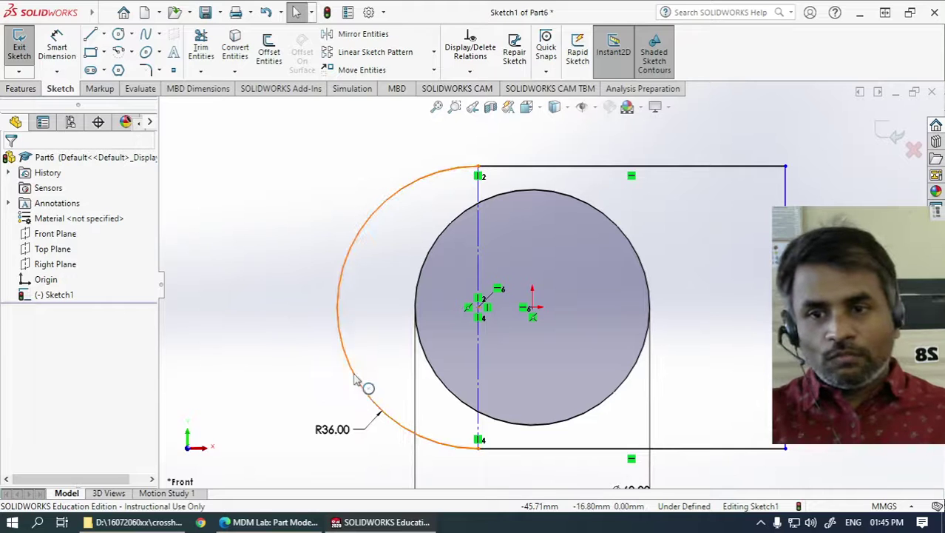
Slide the arc's lower endpoint right along the profile until the arc's centre lies about 8.6 mm left of the origin
{"action": "left_click", "coordinate": [318, 380]}
{"action": "left_click", "coordinate": [477, 459]}
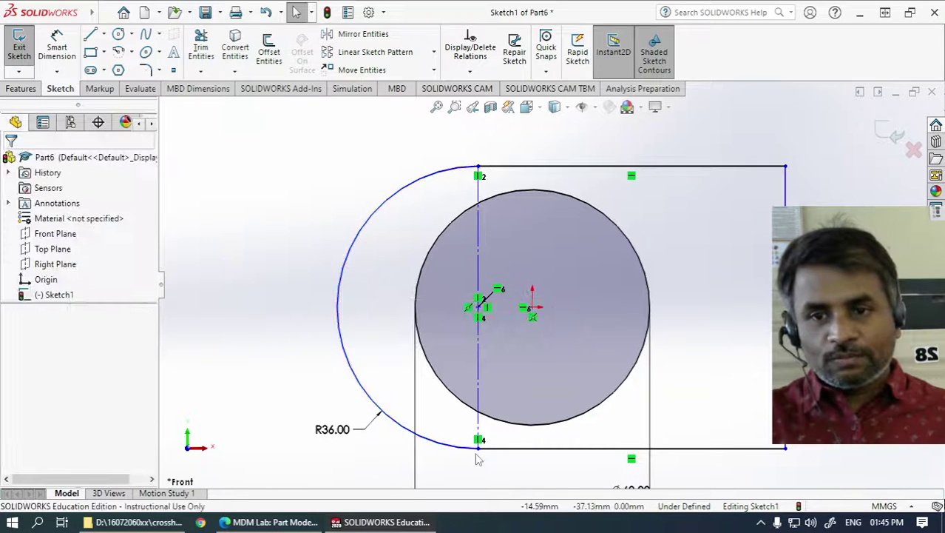
{"action": "left_click_drag", "start_coordinate": [477, 456], "coordinate": [517, 457]}
{"action": "left_click", "coordinate": [674, 383]}
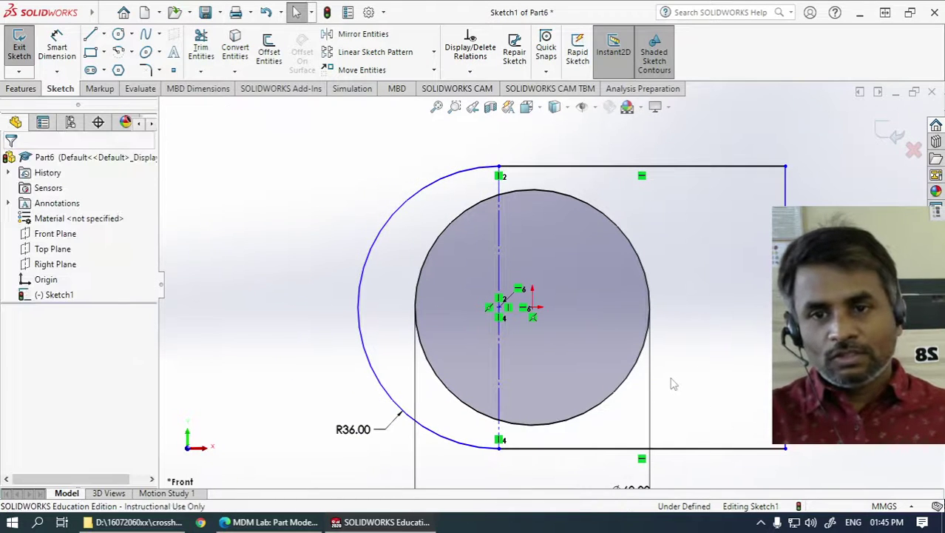
Check the centre offset on drawing 4 and dimension the distance between the arc's centre and the origin as 3 mm
{"action": "key", "text": "alt+Tab"}
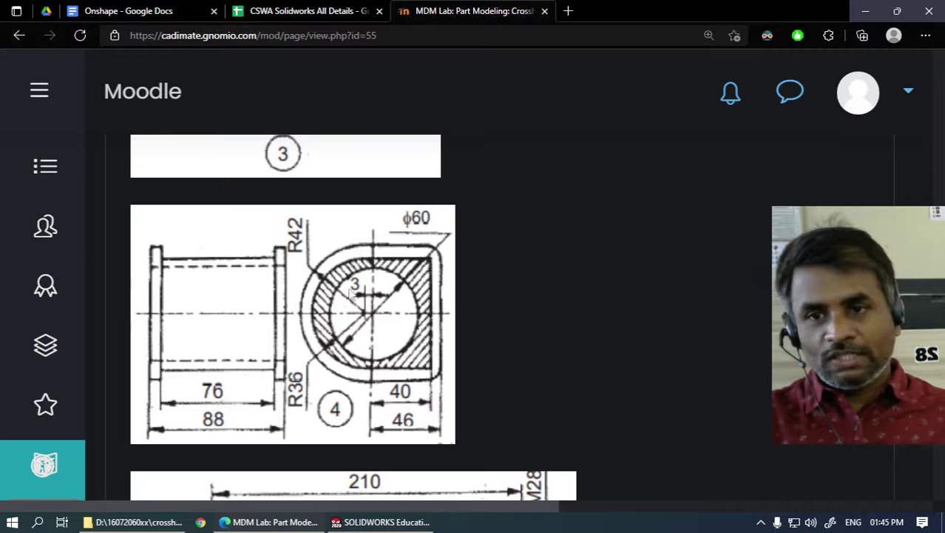
{"action": "key", "text": "alt+Tab"}
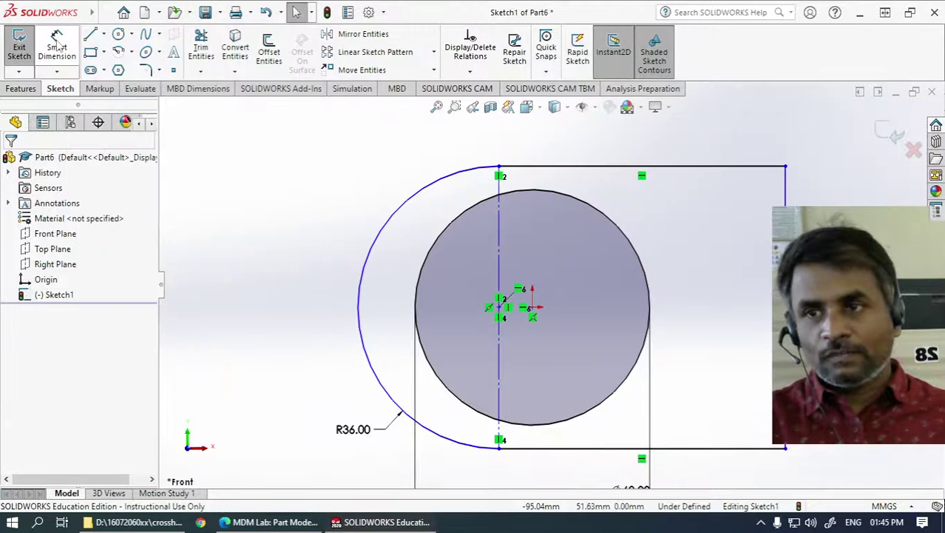
{"action": "left_click", "coordinate": [57, 46]}
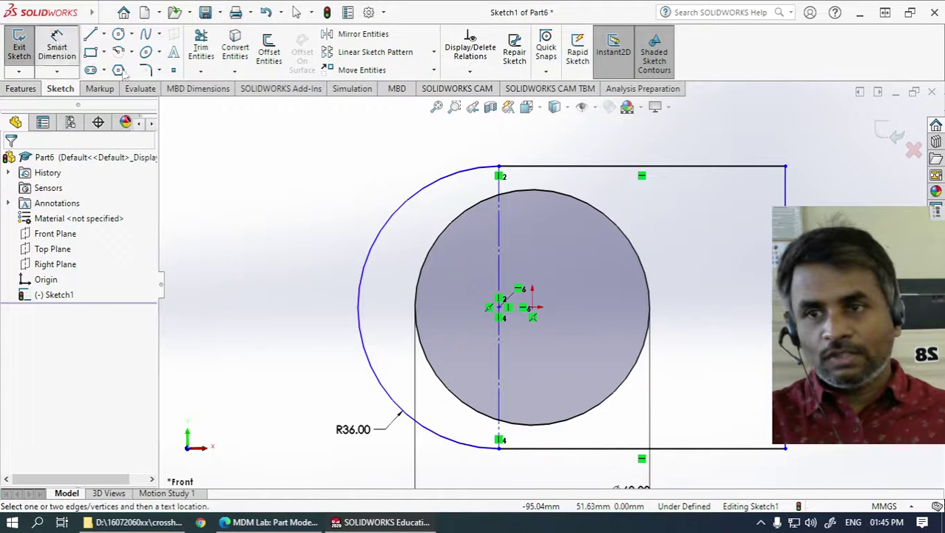
{"action": "left_click", "coordinate": [500, 309]}
{"action": "left_click", "coordinate": [531, 307]}
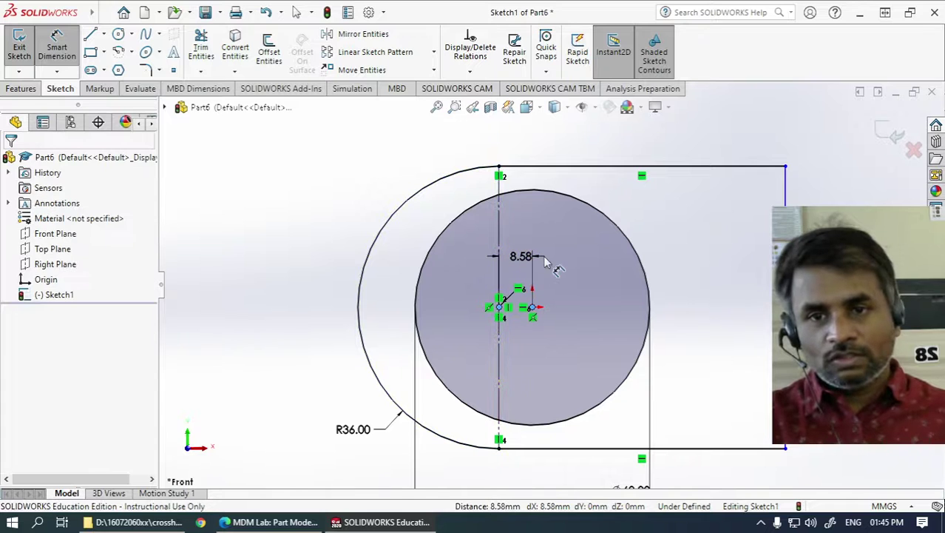
{"action": "left_click", "coordinate": [545, 260]}
{"action": "type", "text": "3"}
{"action": "key", "text": "Return"}
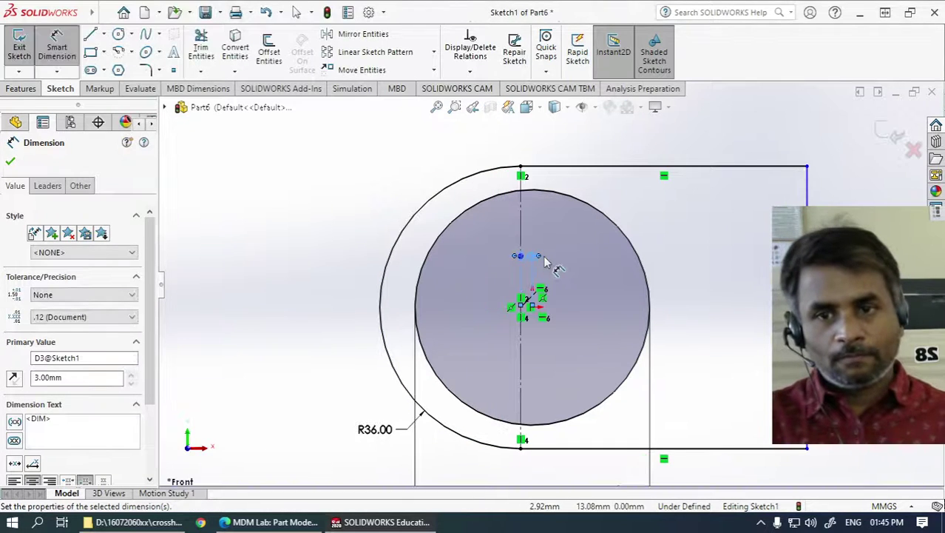
Check drawing 4, reattach the 3 mm dimension from the origin to the rectangle's right side, and delete that dimension
{"action": "key", "text": "alt+Tab"}
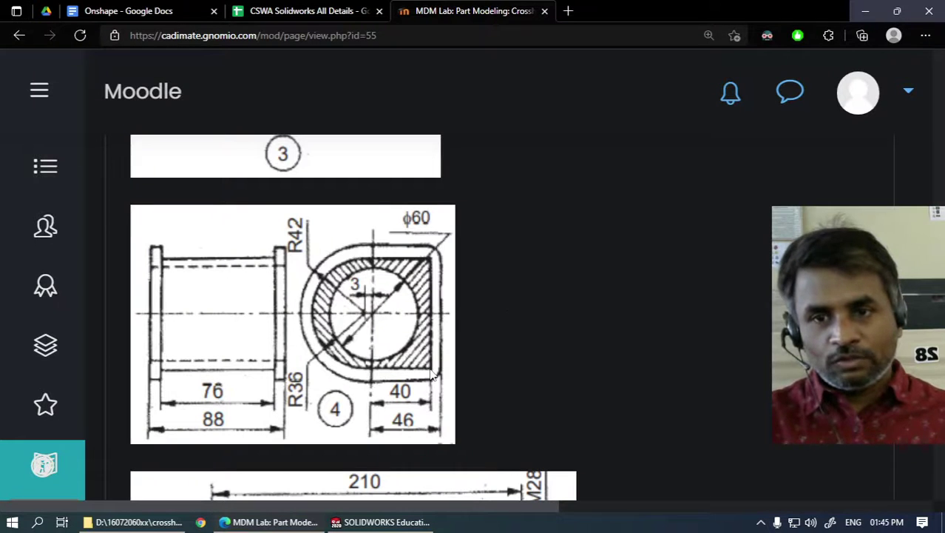
{"action": "key", "text": "alt+Tab"}
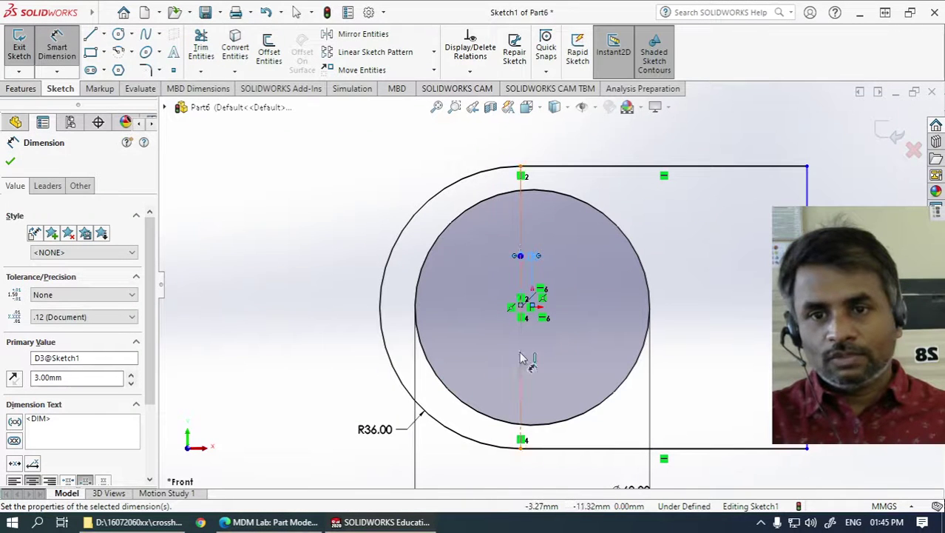
{"action": "key", "text": "Escape"}
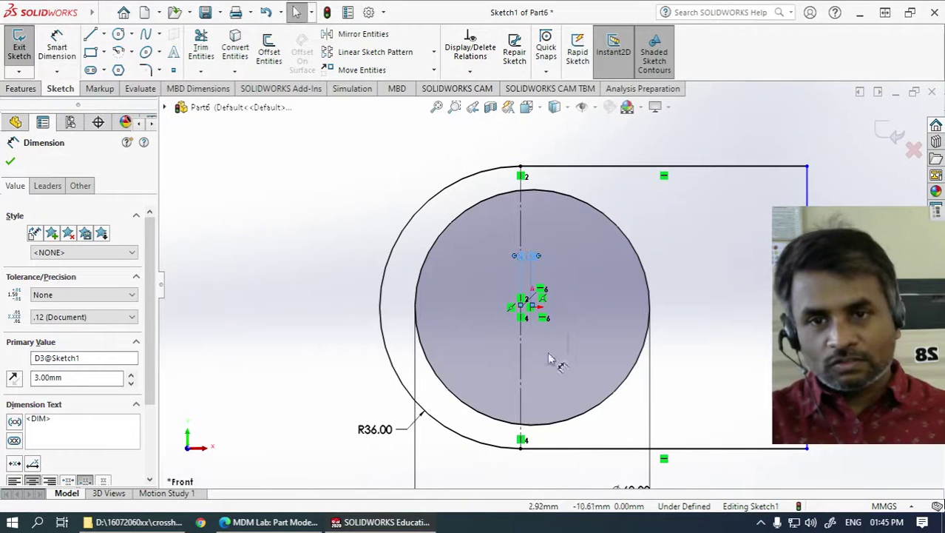
{"action": "left_click_drag", "start_coordinate": [658, 354], "coordinate": [871, 298]}
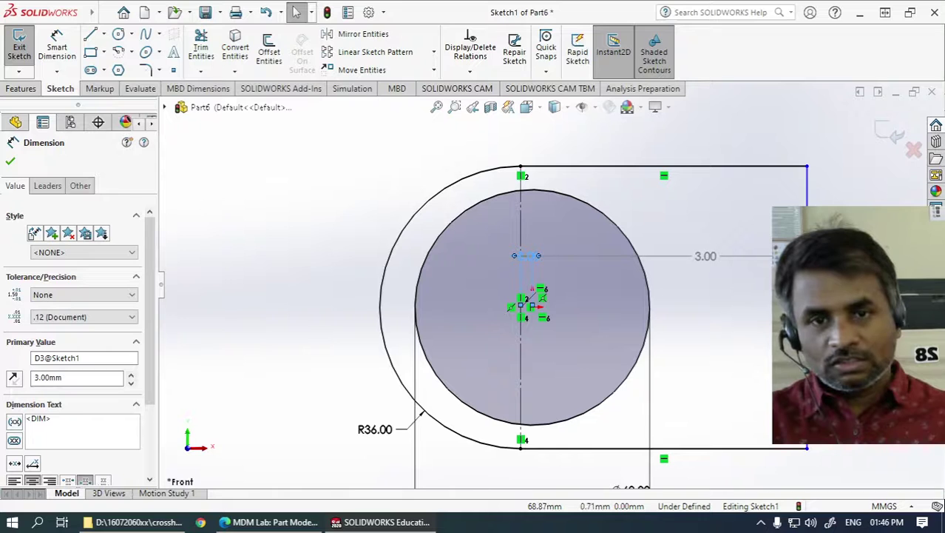
{"action": "left_click_drag", "start_coordinate": [802, 304], "coordinate": [805, 305]}
{"action": "left_click", "coordinate": [714, 355]}
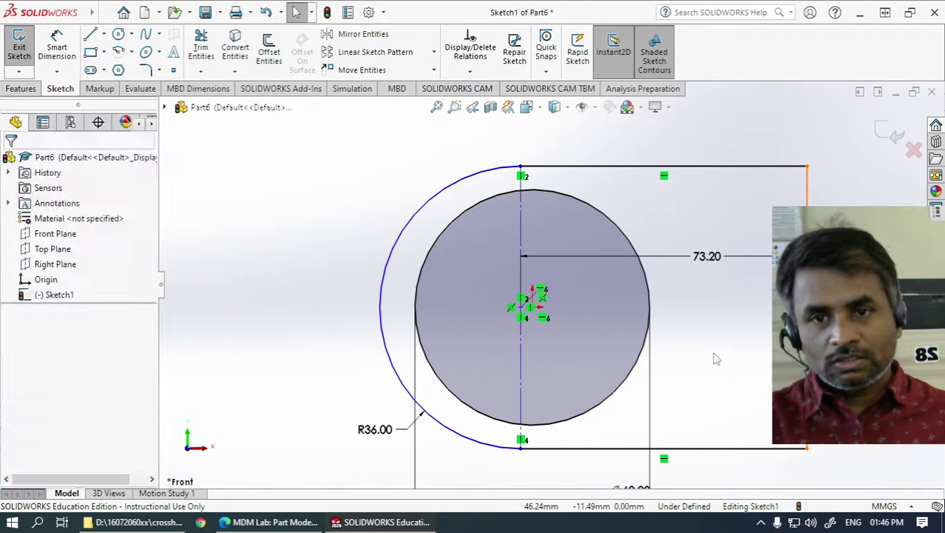
{"action": "left_click", "coordinate": [730, 257]}
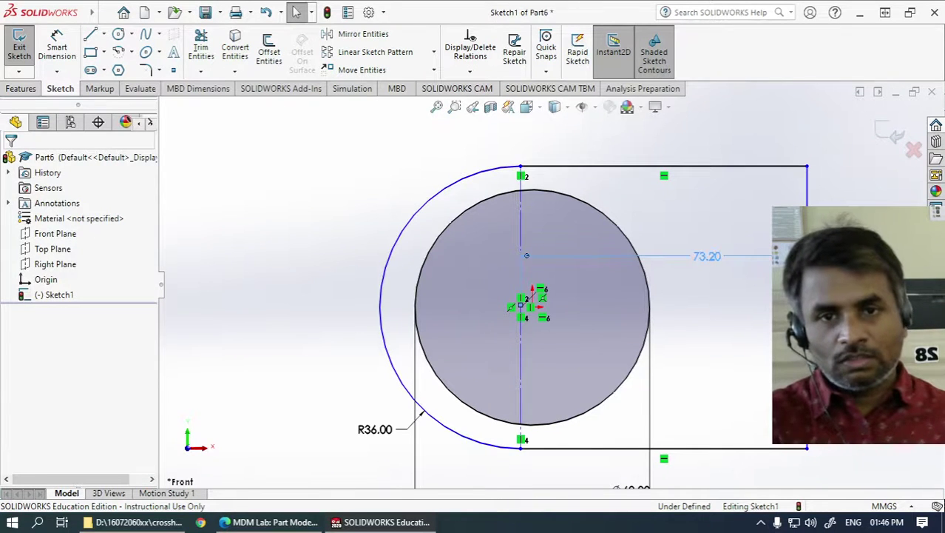
{"action": "key", "text": "Delete"}
Dimension the distance from the origin to the rectangle's right vertical side as 40 mm
{"action": "left_click", "coordinate": [57, 48]}
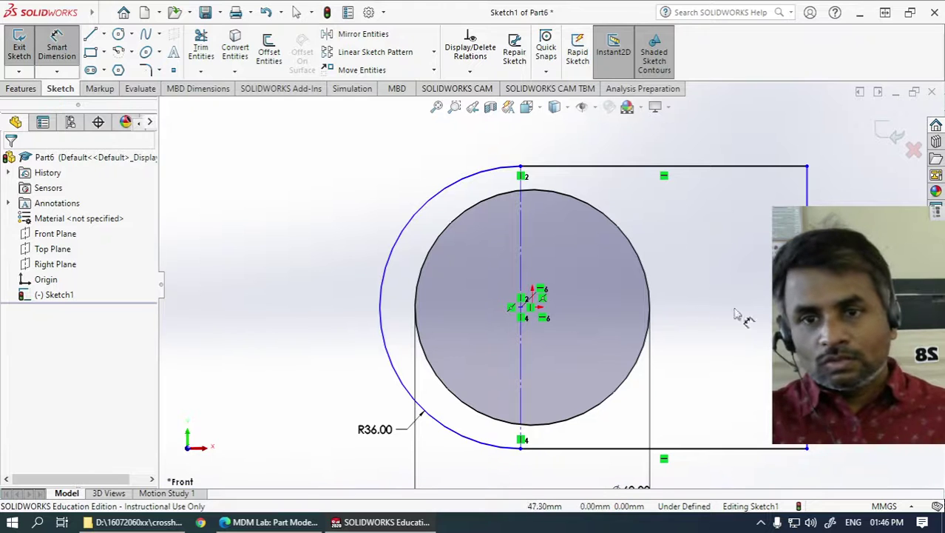
{"action": "left_click", "coordinate": [521, 326]}
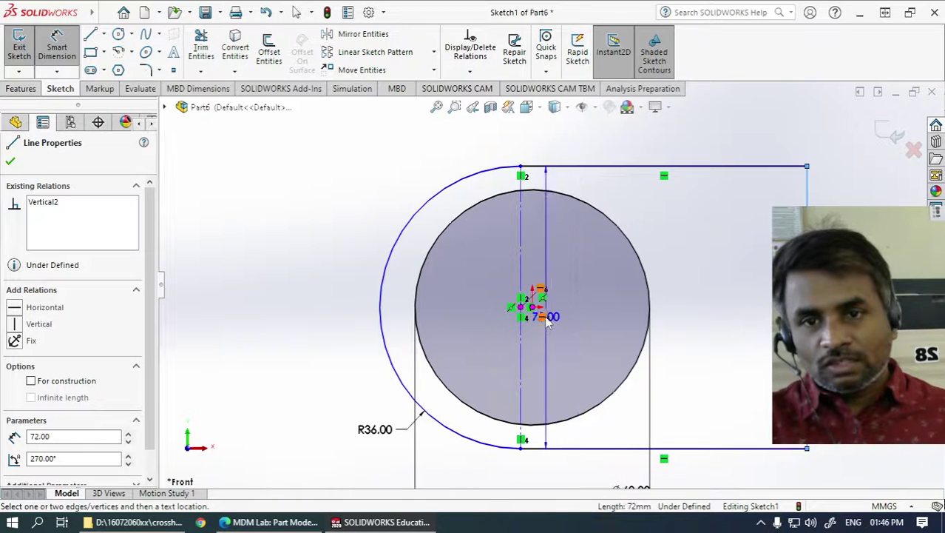
{"action": "scroll", "coordinate": [547, 326], "scroll_direction": "up", "scroll_amount": 2}
{"action": "scroll", "coordinate": [547, 325], "scroll_direction": "down", "scroll_amount": 5}
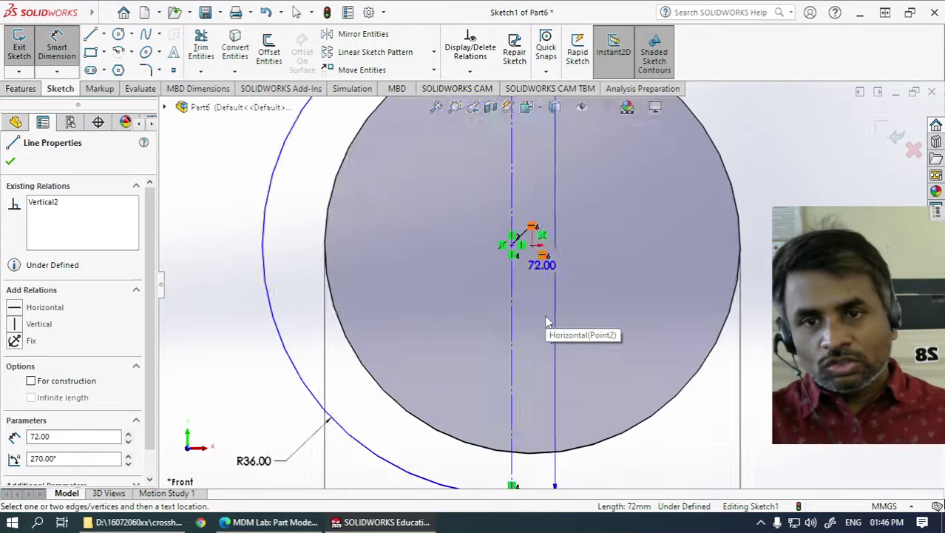
{"action": "left_click", "coordinate": [534, 245]}
{"action": "left_click", "coordinate": [712, 411]}
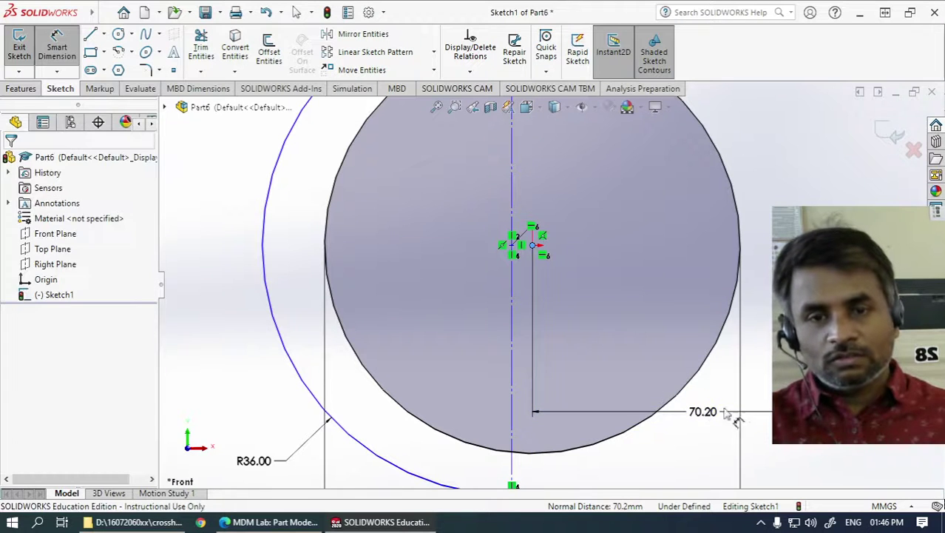
{"action": "type", "text": "40"}
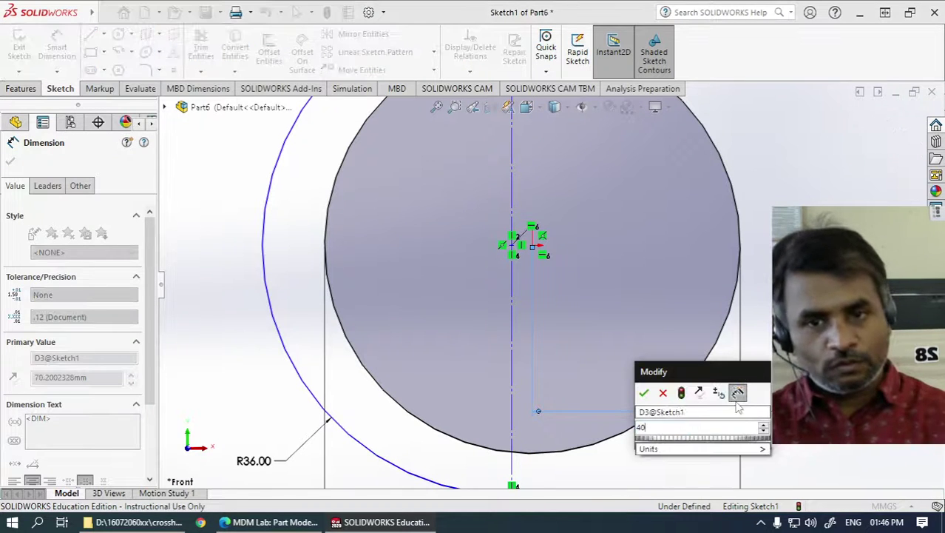
{"action": "key", "text": "Return"}
{"action": "key", "text": "Escape"}
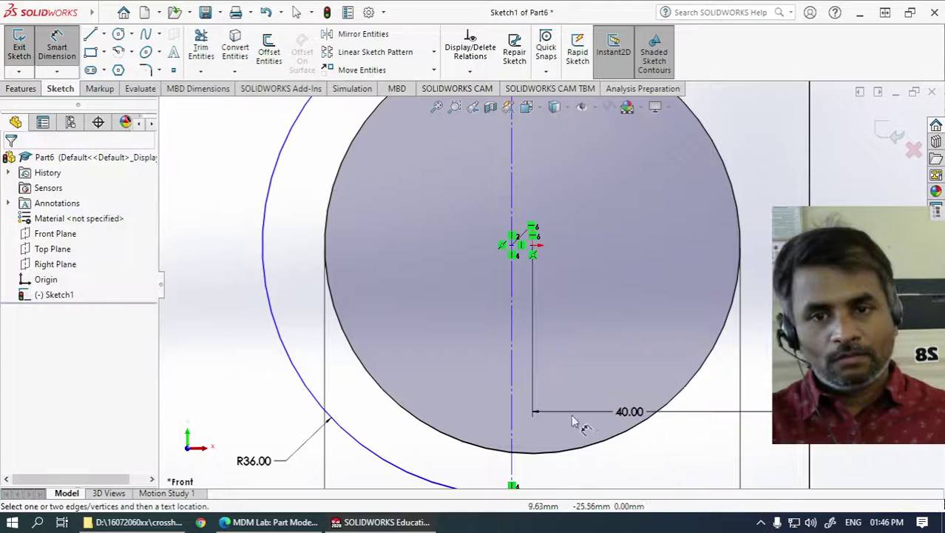
{"action": "key", "text": "f"}
Recheck drawing 4 and pull the arc's lower endpoint left until the arc's centre is about 11.8 mm from the origin
{"action": "key", "text": "alt+Tab"}
{"action": "key", "text": "alt+Tab"}
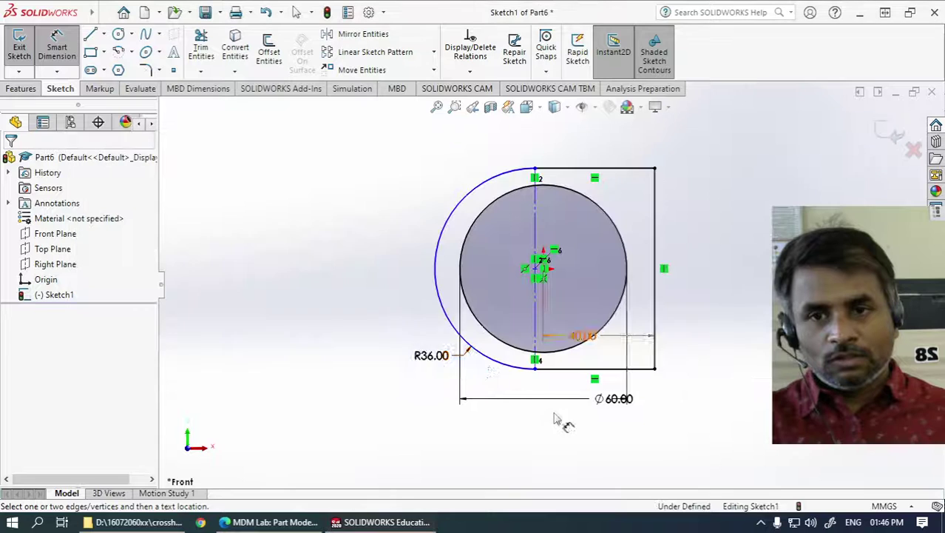
{"action": "key", "text": "Escape"}
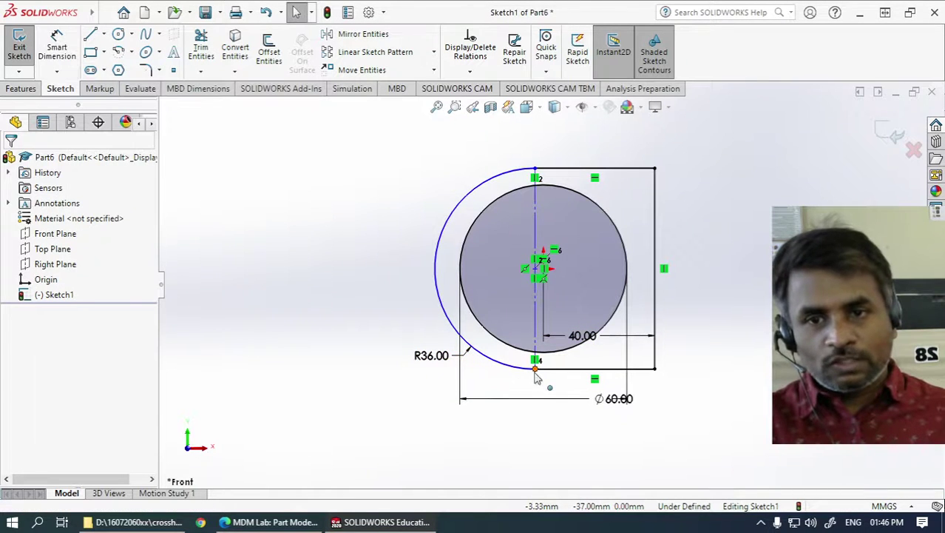
{"action": "left_click_drag", "start_coordinate": [535, 368], "coordinate": [510, 433]}
{"action": "left_click", "coordinate": [394, 162]}
{"action": "scroll", "coordinate": [530, 166], "scroll_direction": "down", "scroll_amount": 2}
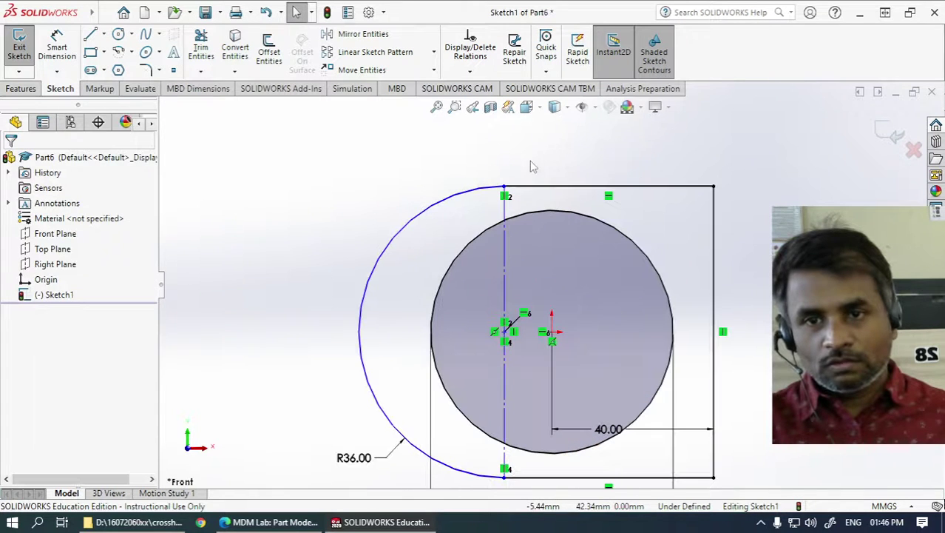
Dimension the distance between the origin and the vertical construction line as 3 mm
{"action": "left_click", "coordinate": [57, 46]}
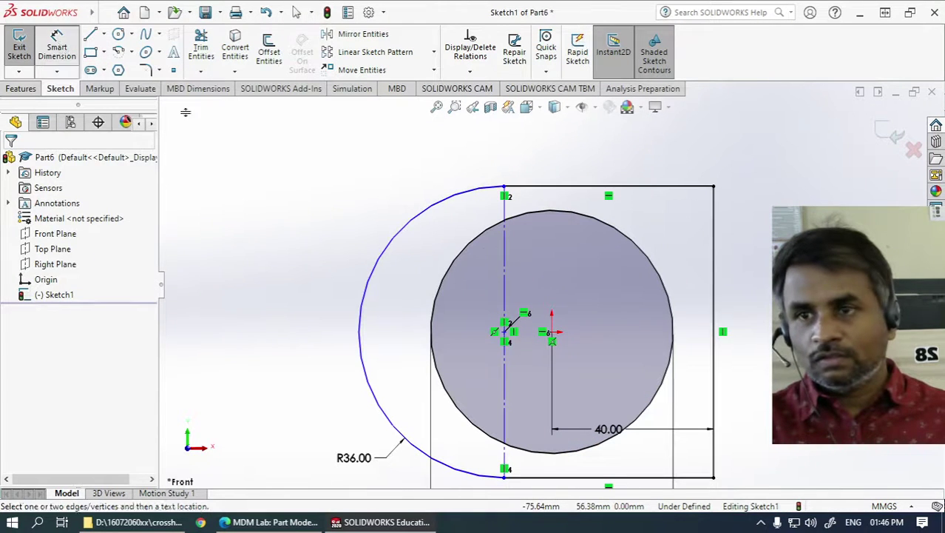
{"action": "left_click", "coordinate": [551, 333]}
{"action": "left_click", "coordinate": [505, 274]}
{"action": "left_click", "coordinate": [546, 269]}
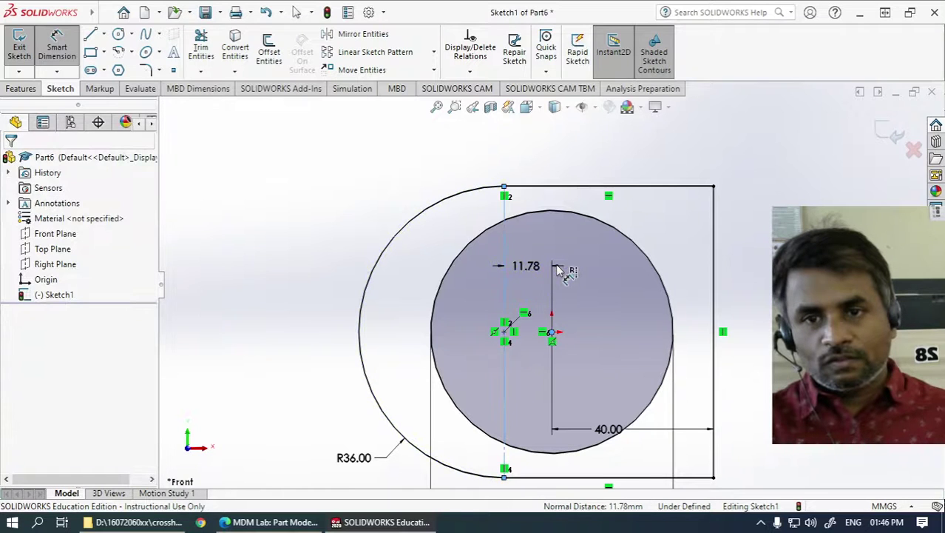
{"action": "type", "text": "0"}
{"action": "key", "text": "Return"}
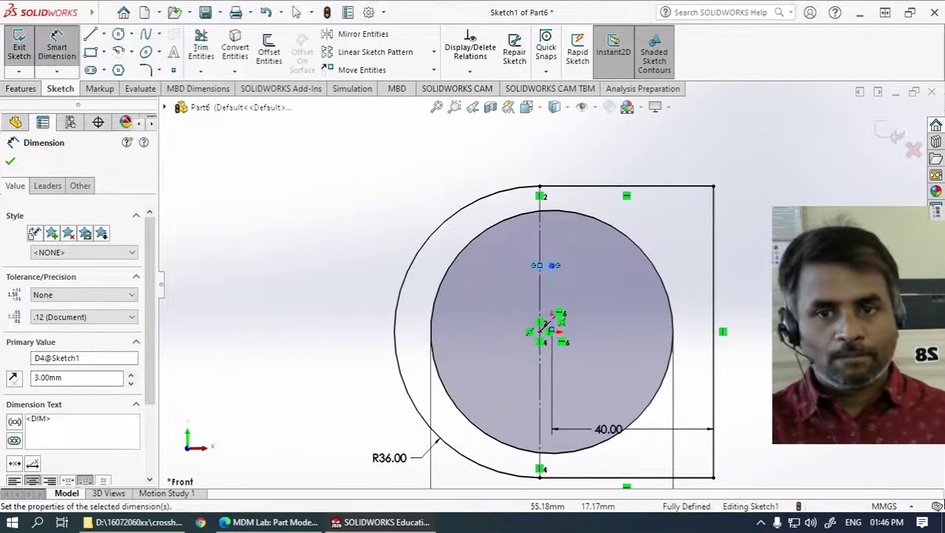
{"action": "key", "text": "Escape"}
{"action": "left_click", "coordinate": [296, 12]}
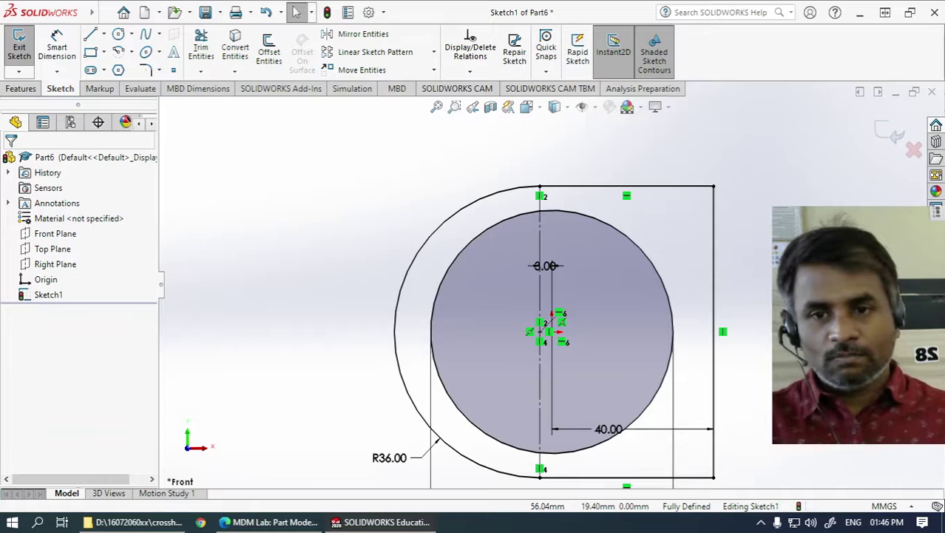
Start a boss extrusion of the D-shaped profile and briefly show the reference planes to compare it with them
{"action": "scroll", "coordinate": [554, 332], "scroll_direction": "up", "scroll_amount": 1}
{"action": "mouse_move", "coordinate": [766, 248]}
{"action": "middle_mouse_down"}
{"action": "mouse_move", "coordinate": [728, 227]}
{"action": "mouse_move", "coordinate": [762, 244]}
{"action": "middle_mouse_up"}
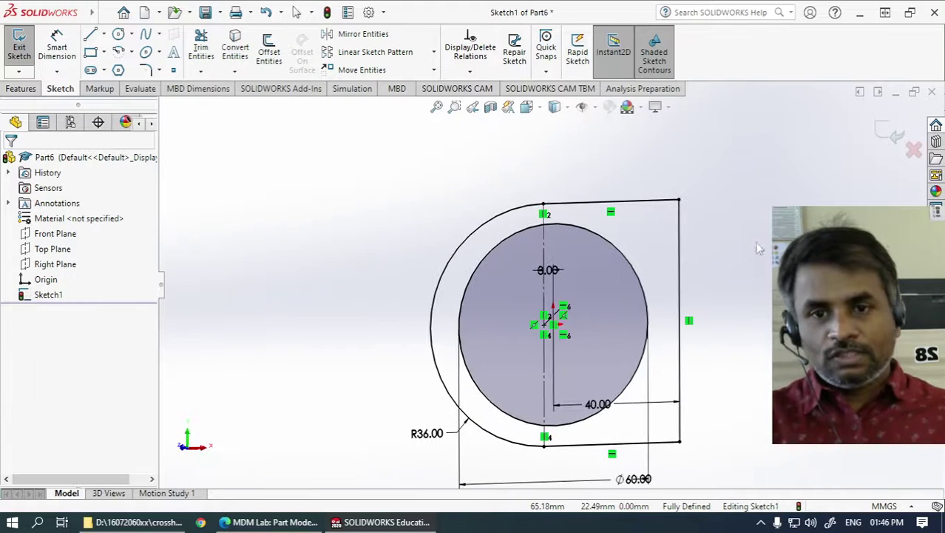
{"action": "left_click", "coordinate": [22, 89]}
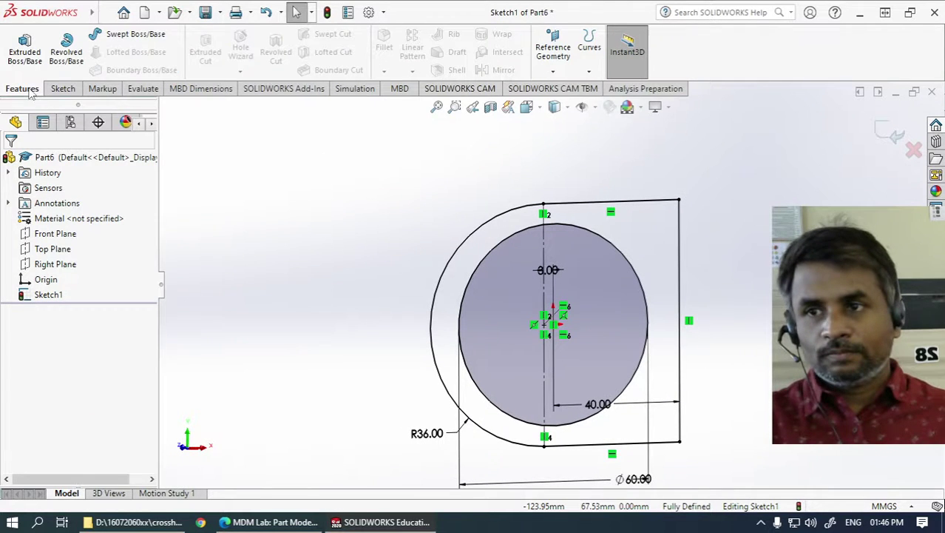
{"action": "left_click", "coordinate": [27, 49]}
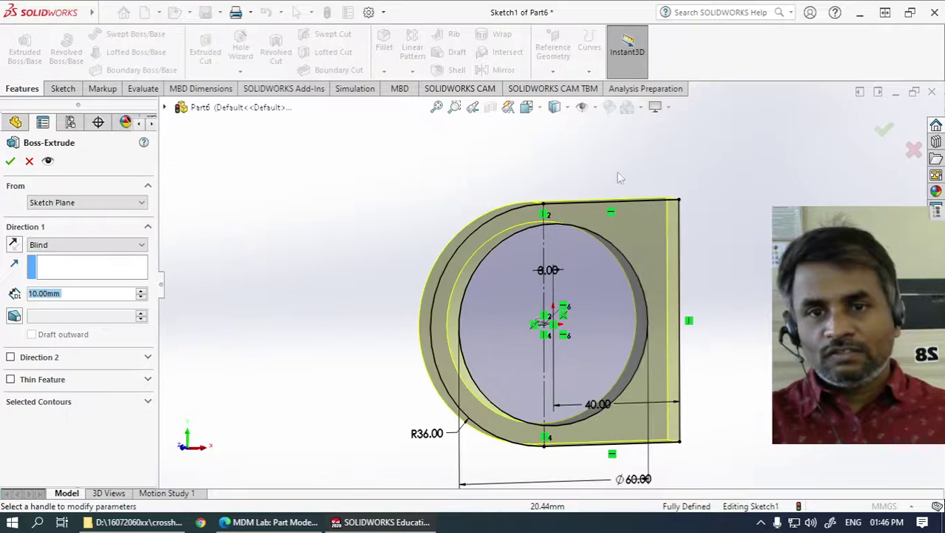
{"action": "middle_click_drag", "start_coordinate": [784, 285], "coordinate": [768, 287]}
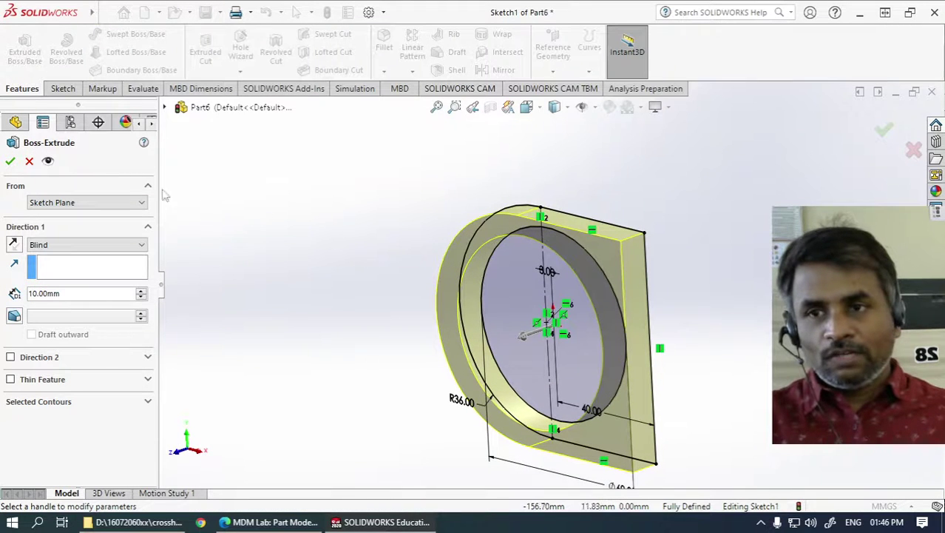
{"action": "left_click", "coordinate": [594, 107]}
{"action": "left_click", "coordinate": [603, 126]}
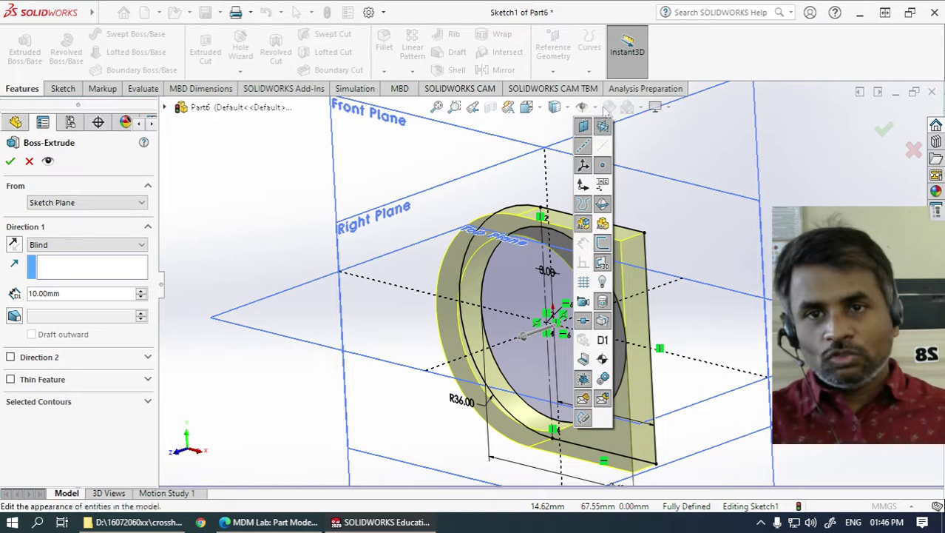
{"action": "left_click", "coordinate": [603, 125]}
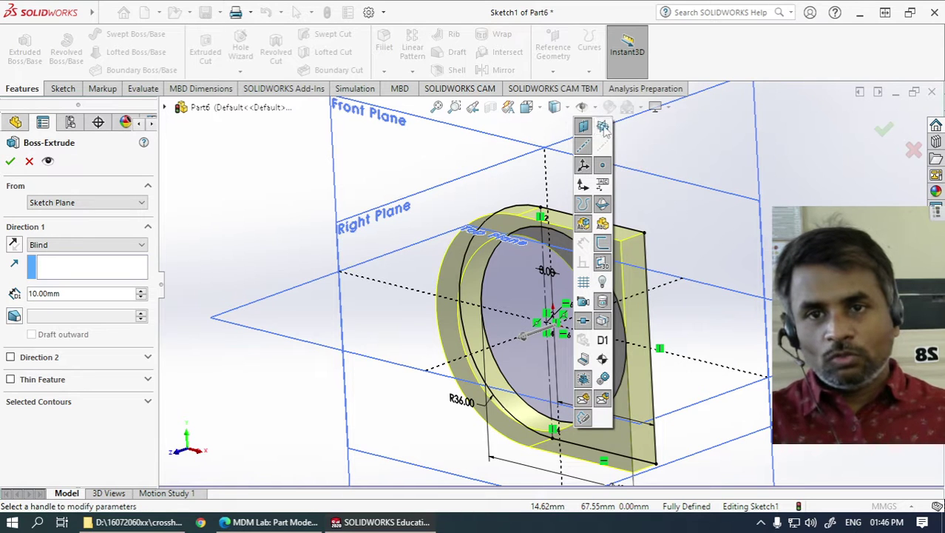
Extrude the D-shaped profile with the Mid Plane end condition to the 76 mm length given in drawing 4
{"action": "left_click", "coordinate": [58, 245]}
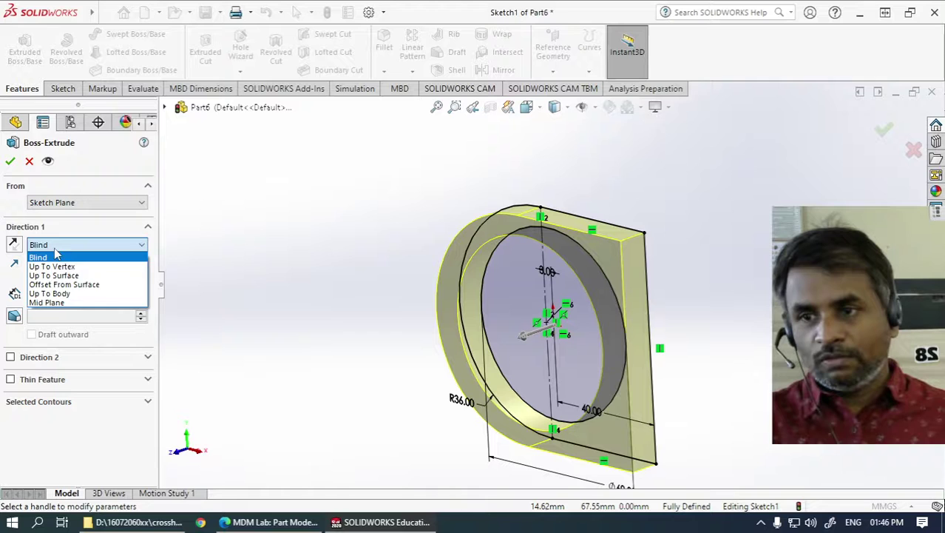
{"action": "left_click", "coordinate": [52, 302]}
{"action": "key", "text": "alt+Tab"}
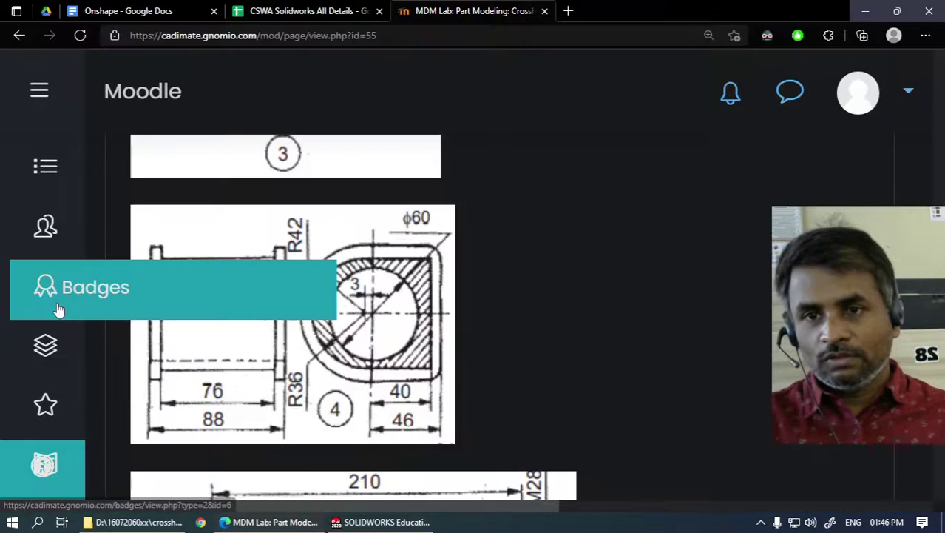
{"action": "key", "text": "alt+Tab"}
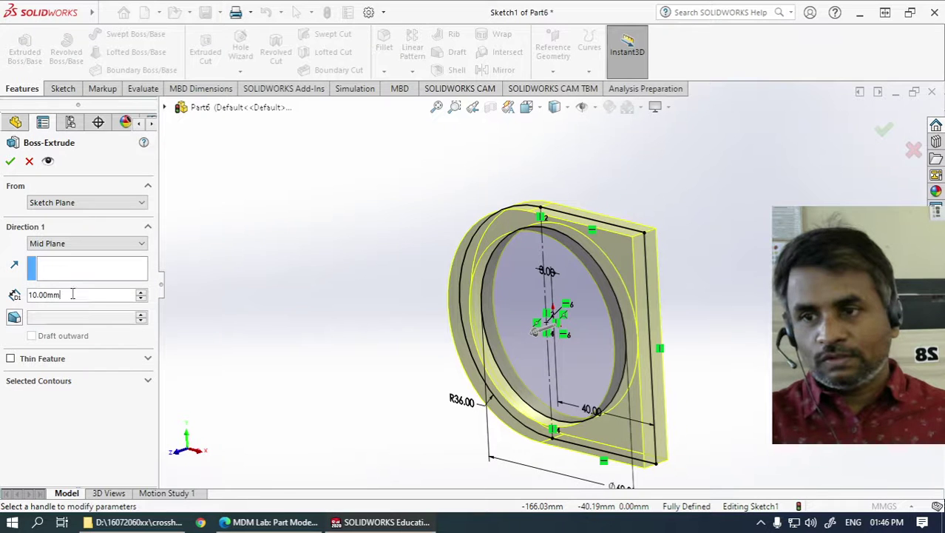
{"action": "type", "text": "76"}
{"action": "key", "text": "Return"}
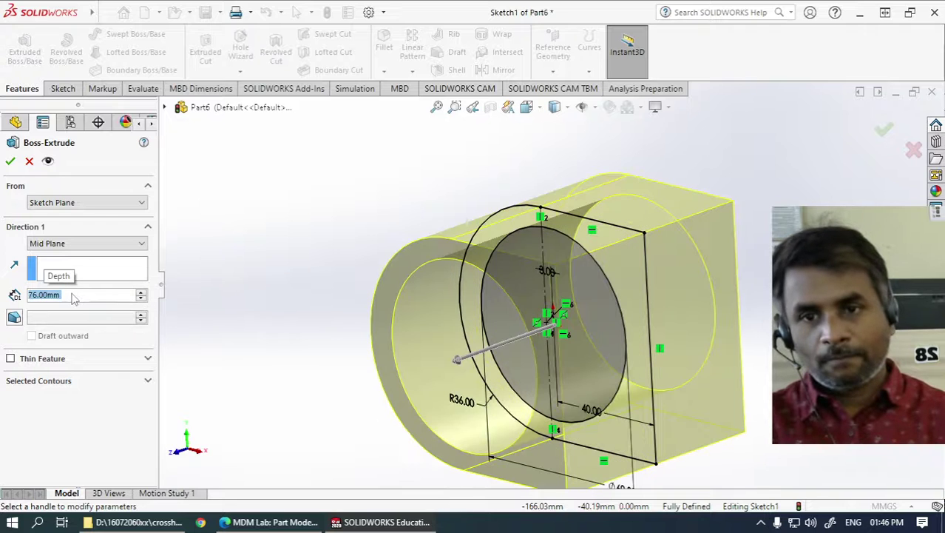
{"action": "left_click", "coordinate": [10, 161]}
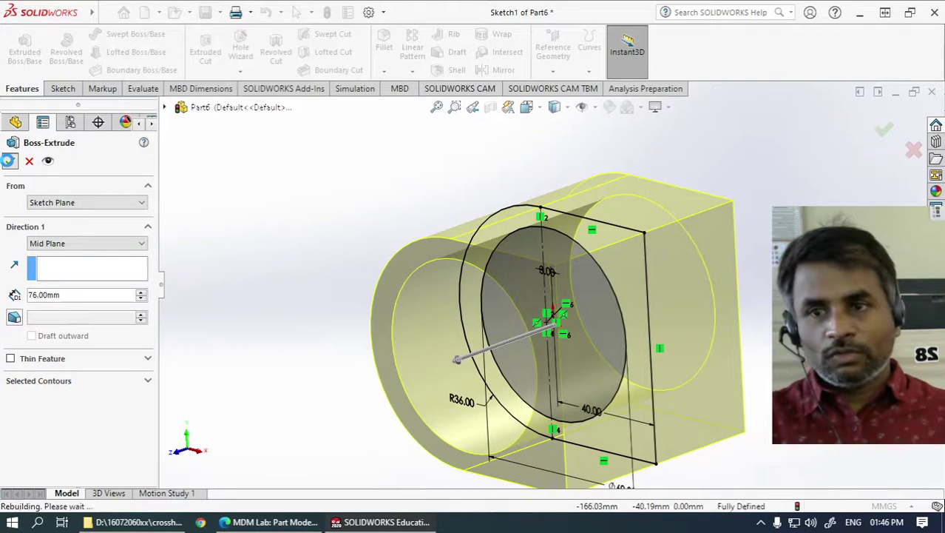
Sketch on the body's front end face and offset the face's D-shaped outline outward by 6 mm
{"action": "middle_click_drag", "start_coordinate": [294, 259], "coordinate": [352, 258]}
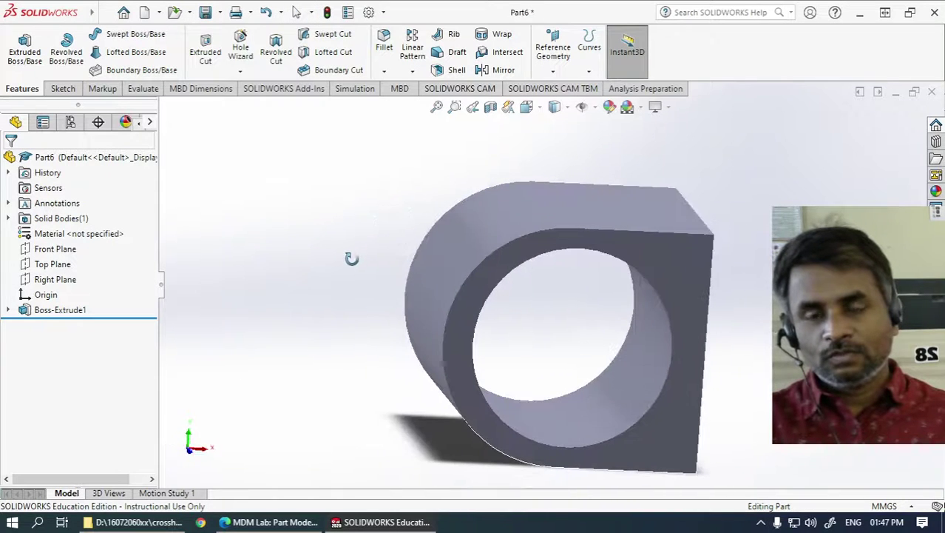
{"action": "left_click", "coordinate": [663, 260]}
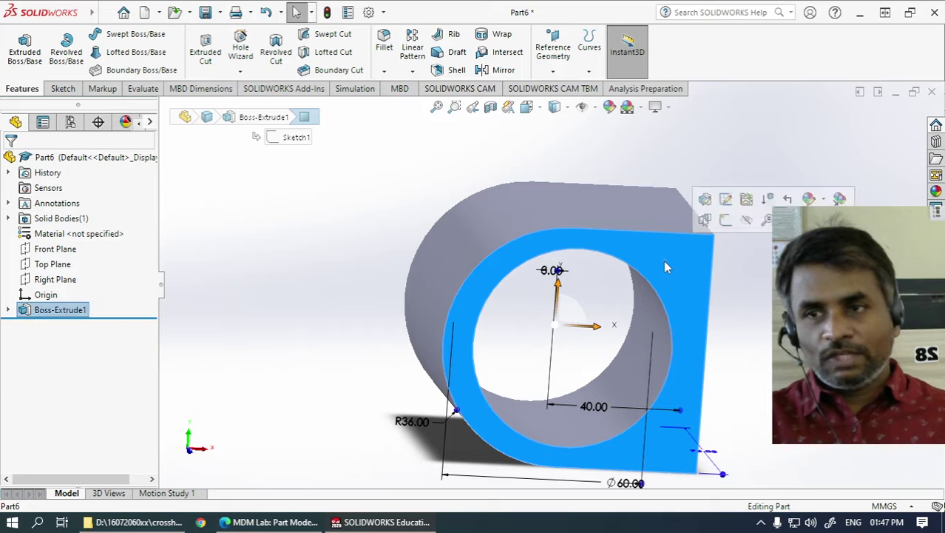
{"action": "left_click", "coordinate": [64, 89]}
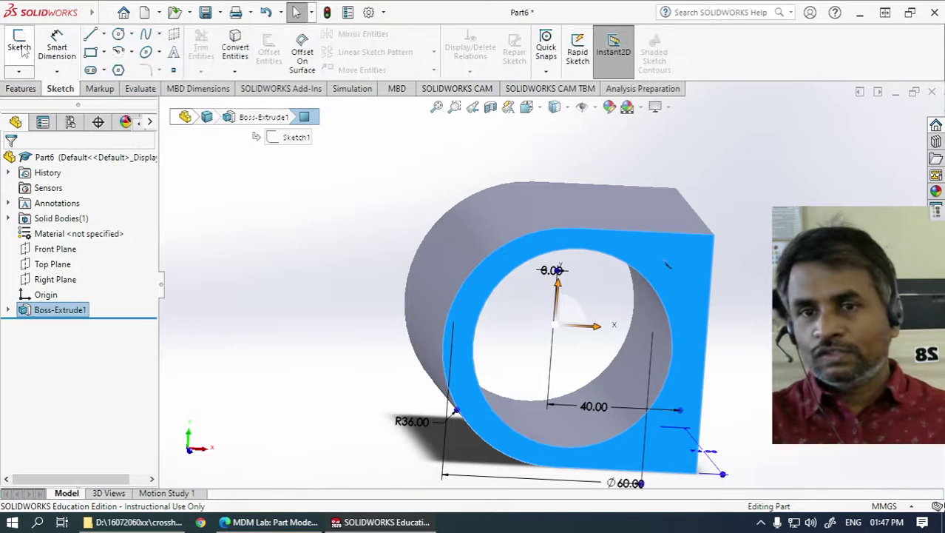
{"action": "left_click", "coordinate": [20, 46]}
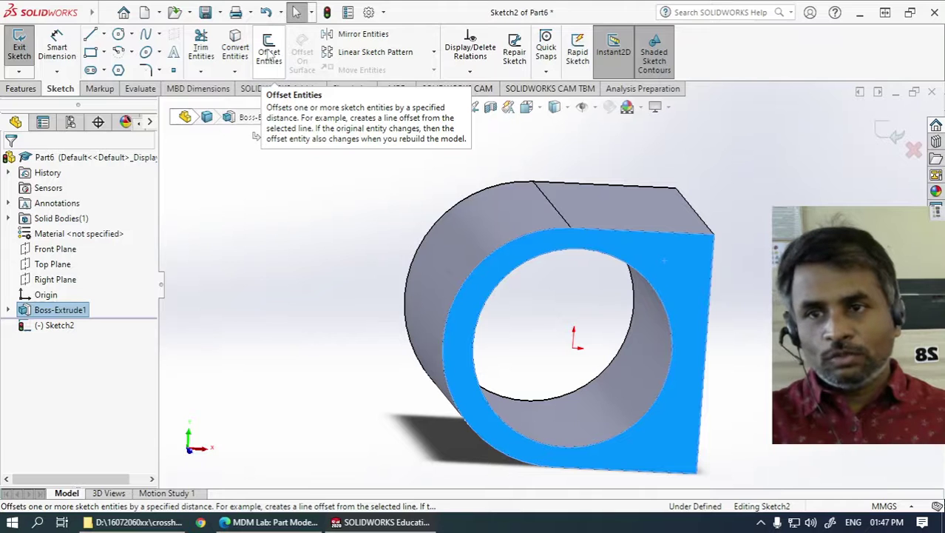
{"action": "left_click", "coordinate": [270, 57]}
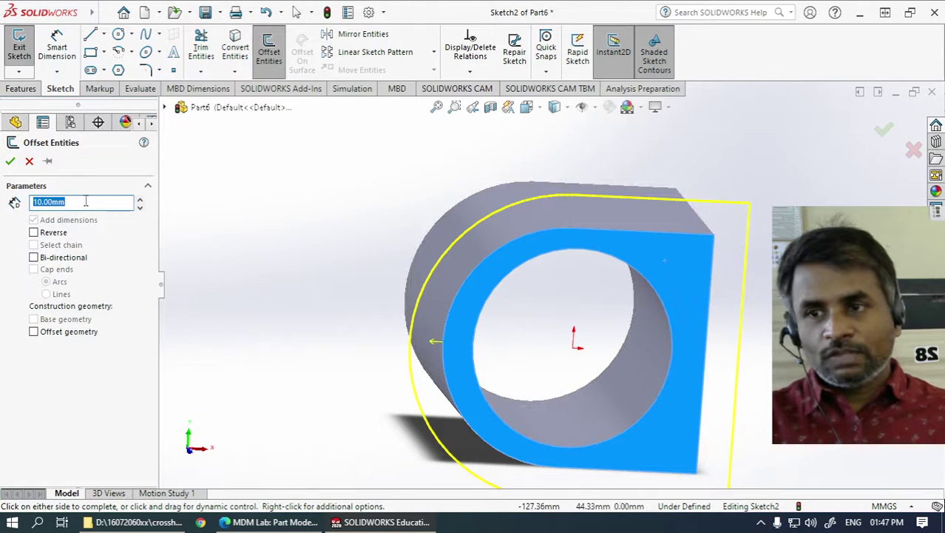
{"action": "type", "text": "6"}
{"action": "key", "text": "Return"}
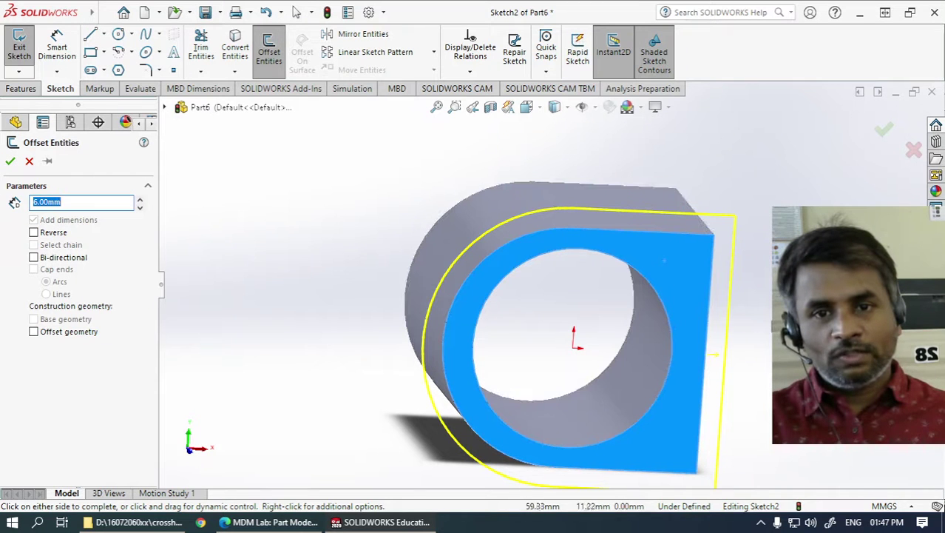
{"action": "left_click", "coordinate": [771, 321]}
Convert the 60 mm bore's circular edge on the front end face into the flange sketch
{"action": "middle_click_drag", "start_coordinate": [762, 329], "coordinate": [675, 296]}
{"action": "left_click", "coordinate": [676, 296]}
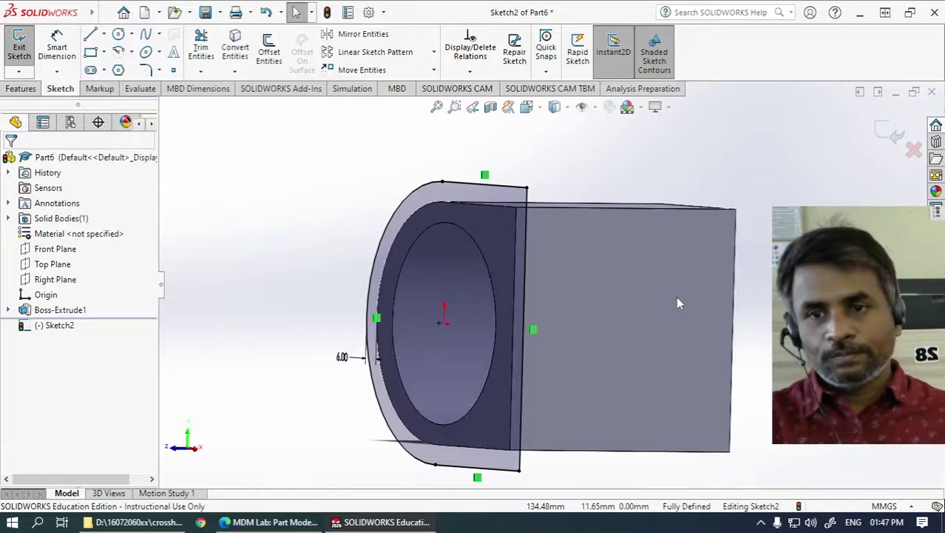
{"action": "left_click", "coordinate": [233, 50]}
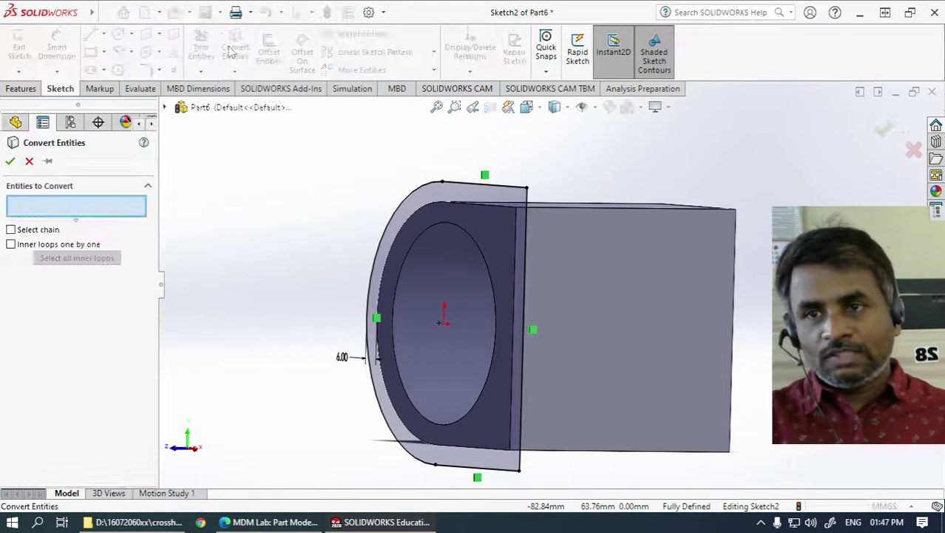
{"action": "left_click", "coordinate": [420, 246]}
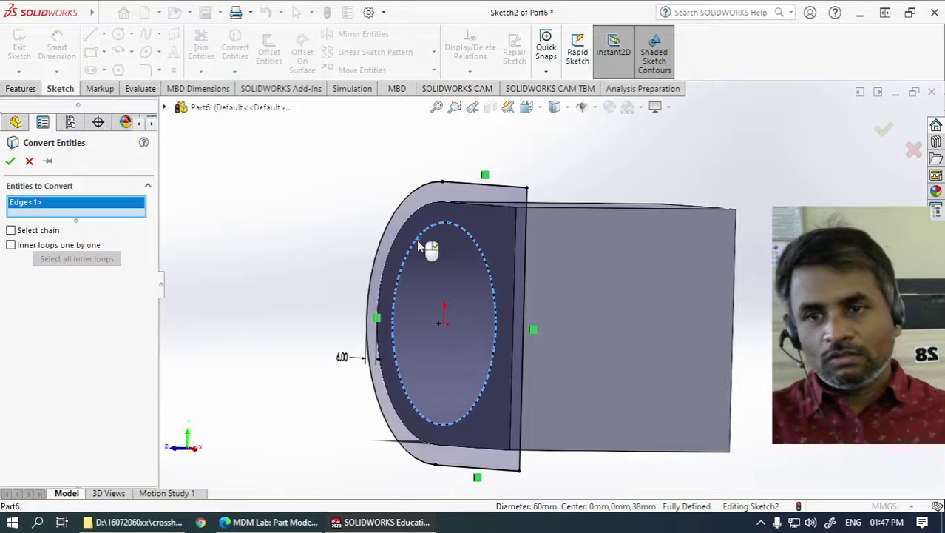
{"action": "left_click", "coordinate": [11, 161]}
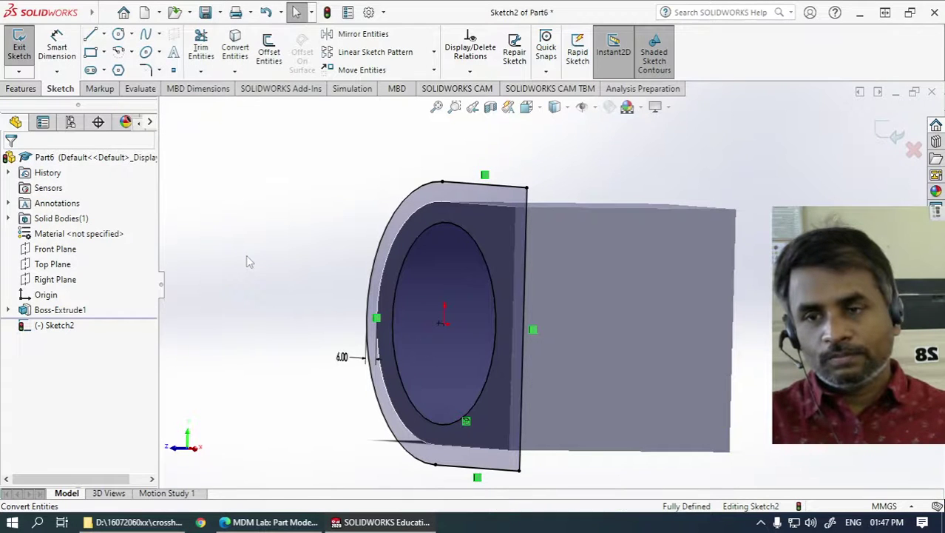
Extrude the flange sketch outward with a Blind depth of (88-76)/2 mm, taking both lengths from drawing 4
{"action": "middle_click_drag", "start_coordinate": [260, 264], "coordinate": [301, 309]}
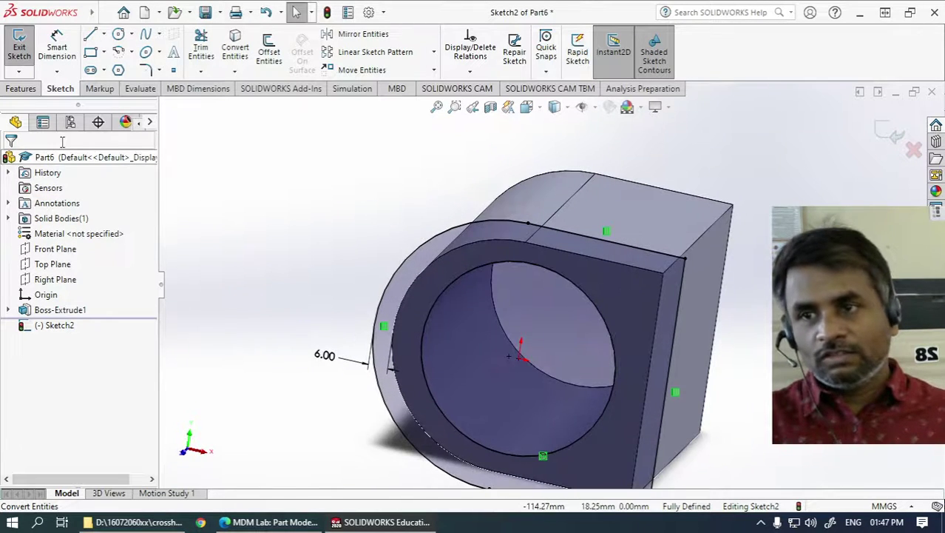
{"action": "left_click", "coordinate": [23, 90]}
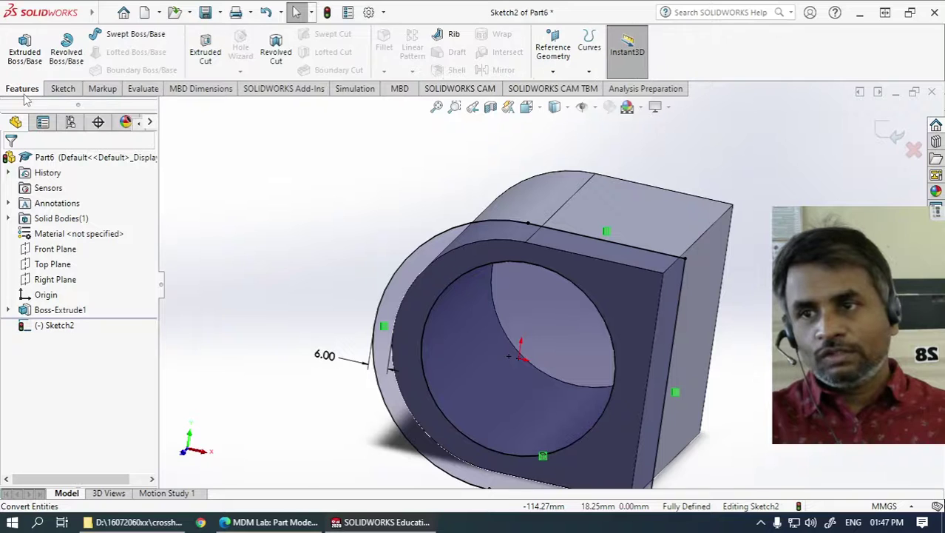
{"action": "left_click", "coordinate": [28, 55]}
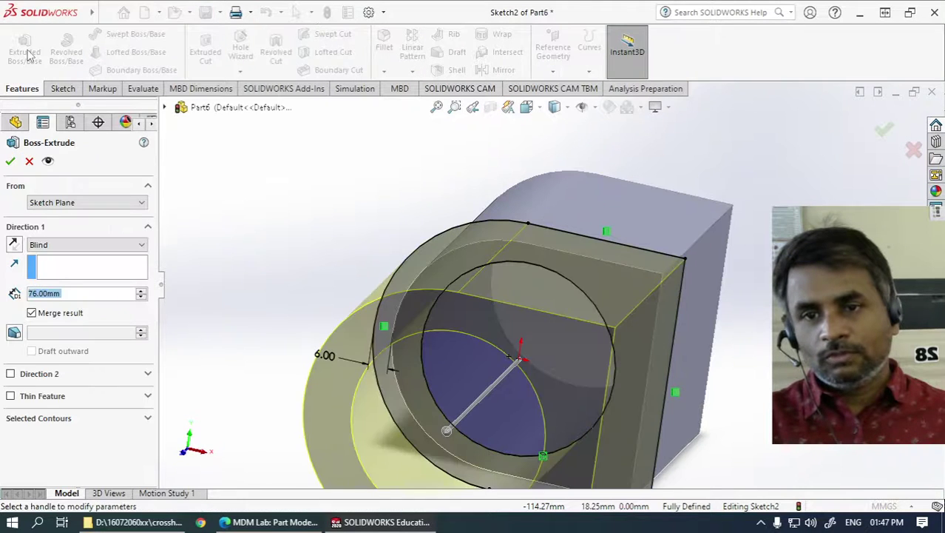
{"action": "scroll", "coordinate": [247, 194], "scroll_direction": "up", "scroll_amount": 3}
{"action": "middle_click_drag", "start_coordinate": [670, 335], "coordinate": [620, 339]}
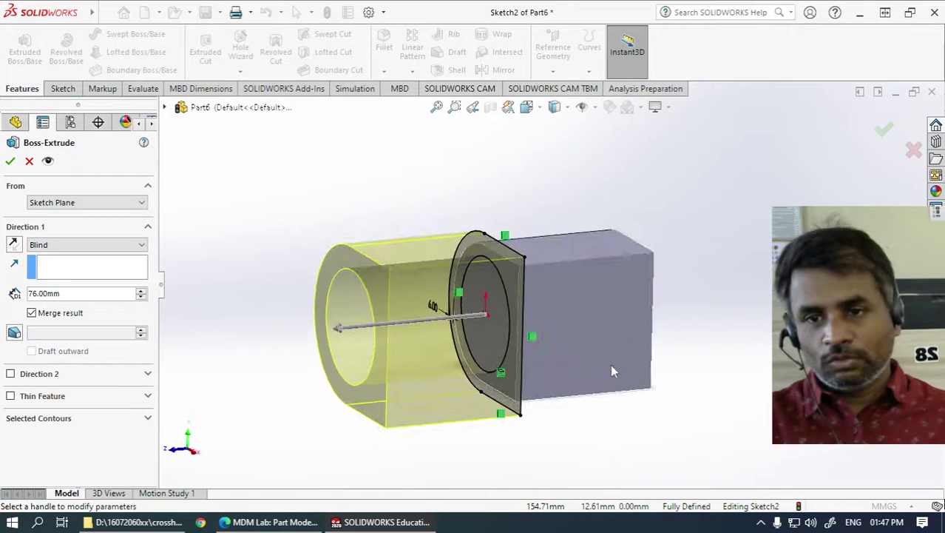
{"action": "key", "text": "alt+Tab"}
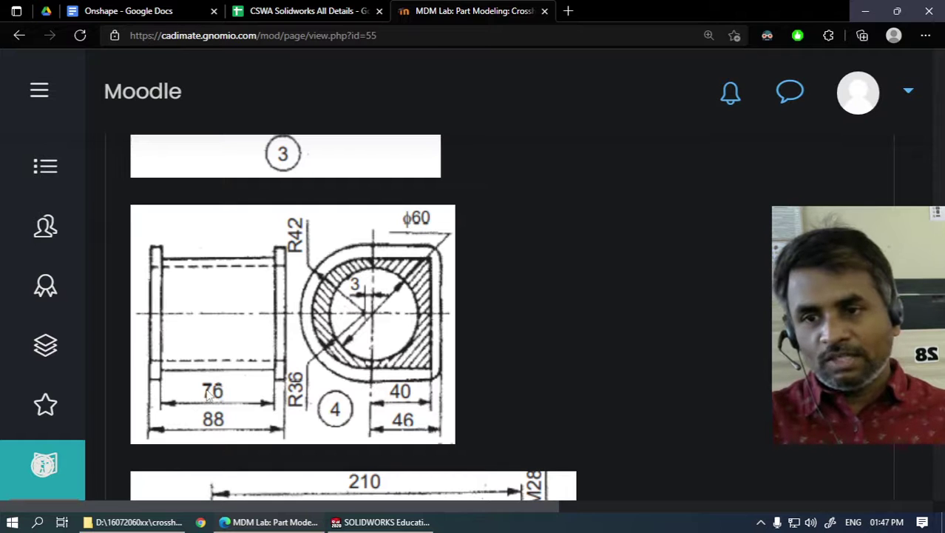
{"action": "key", "text": "alt+Tab"}
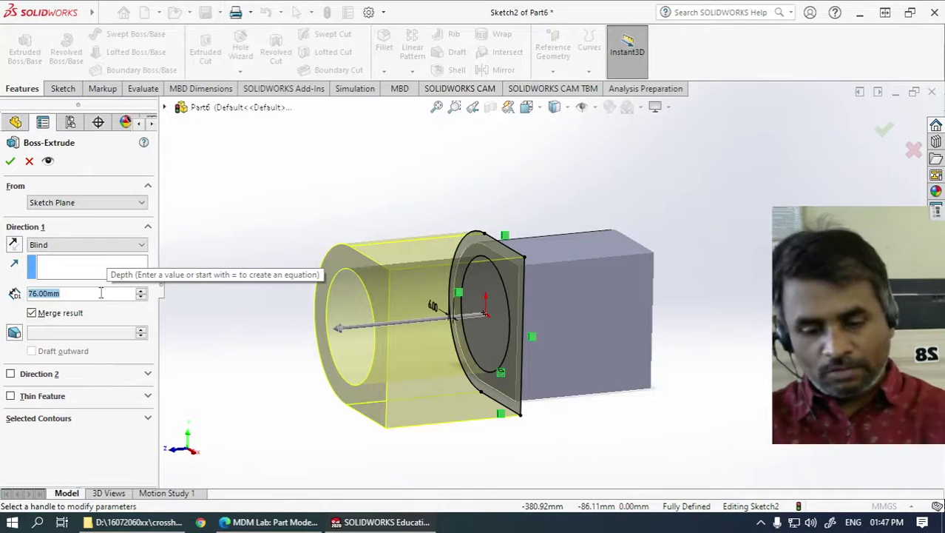
{"action": "type", "text": "="}
{"action": "type", "text": "88"}
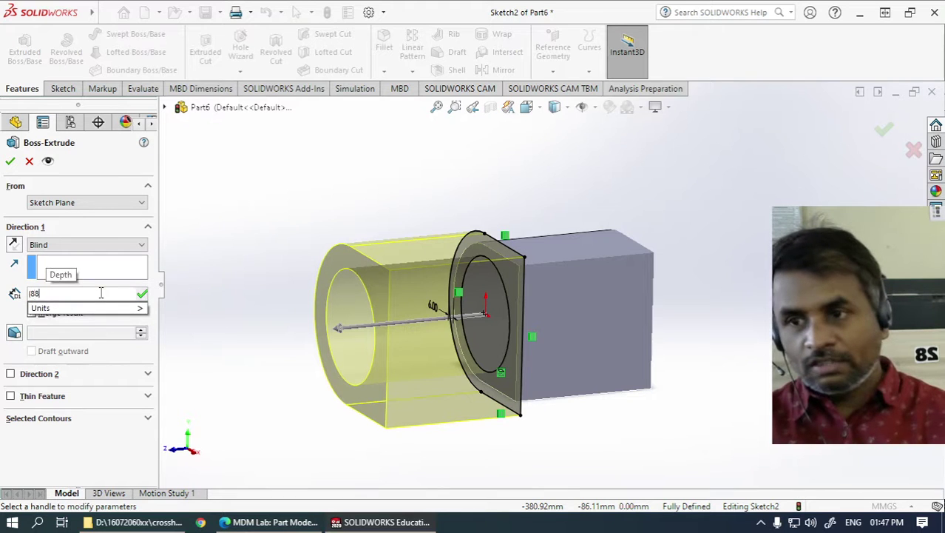
{"action": "type", "text": "-7"}
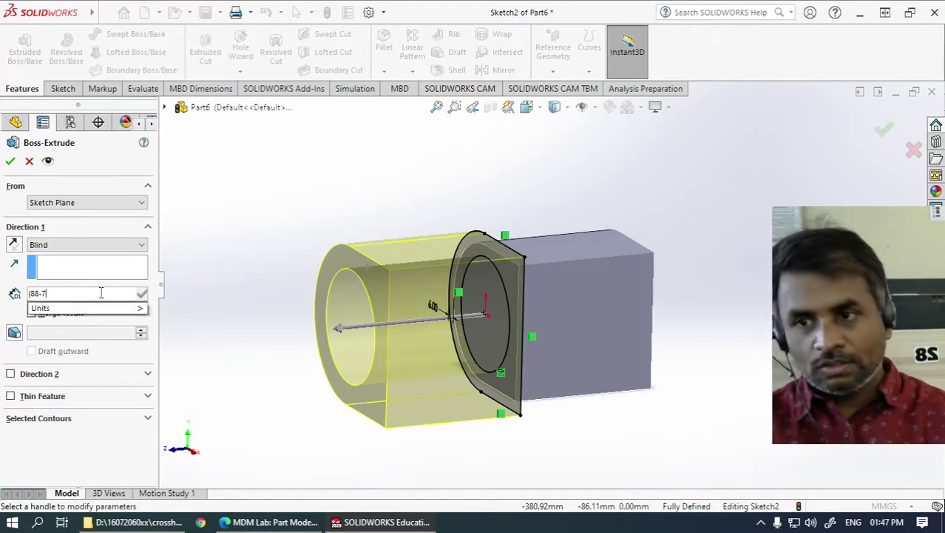
{"action": "type", "text": "6)/"}
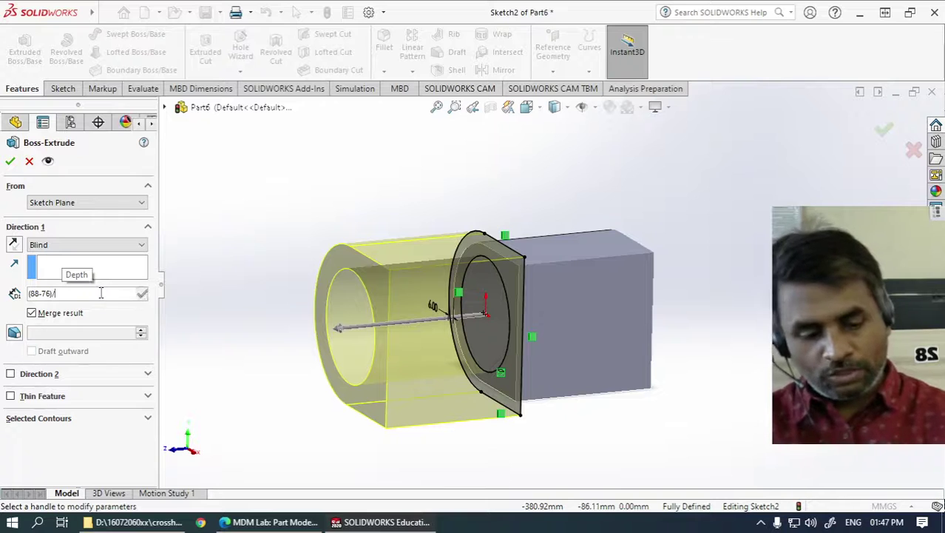
{"action": "type", "text": "2"}
{"action": "key", "text": "Return"}
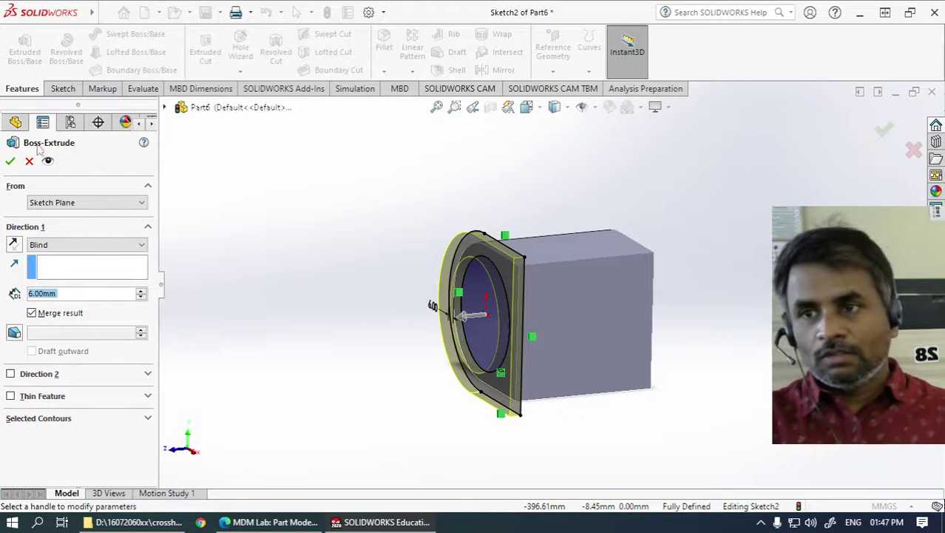
{"action": "left_click", "coordinate": [9, 161]}
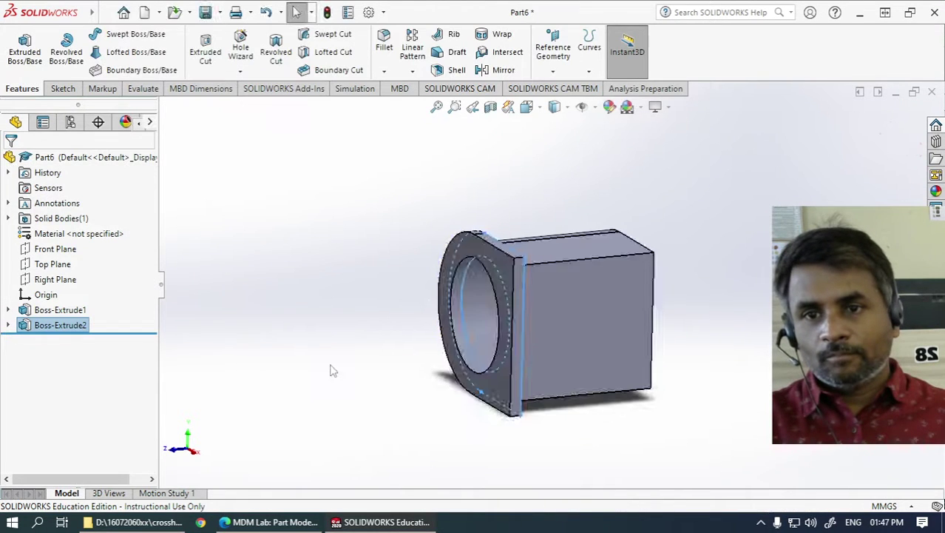
Mirror the extruded end flange about the Front Plane onto the opposite end of the D-shaped body
{"action": "middle_click_drag", "start_coordinate": [331, 371], "coordinate": [436, 321]}
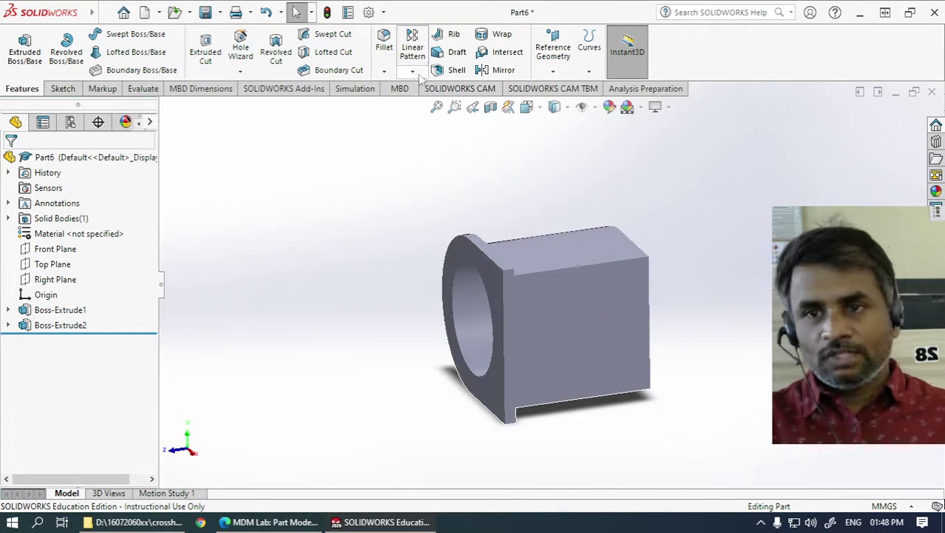
{"action": "left_click", "coordinate": [497, 71]}
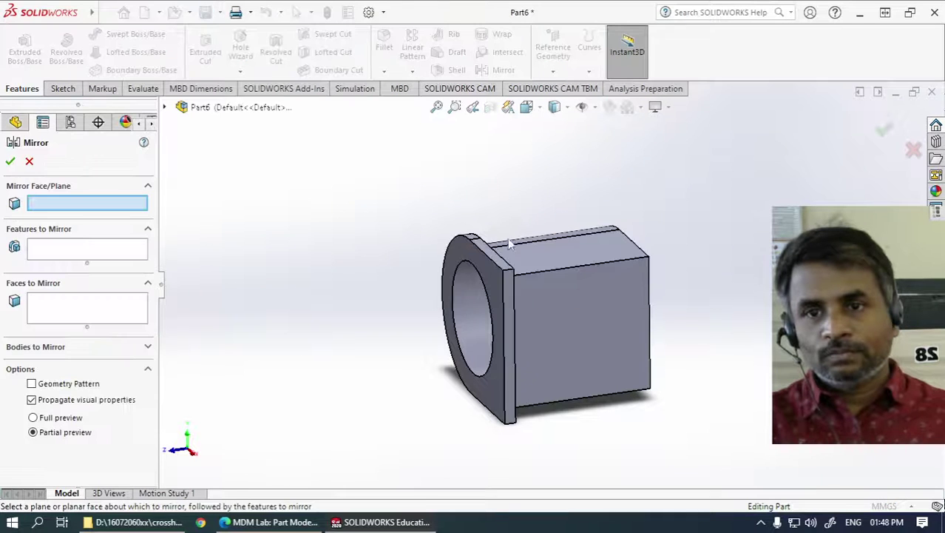
{"action": "left_click", "coordinate": [595, 108]}
{"action": "left_click", "coordinate": [603, 126]}
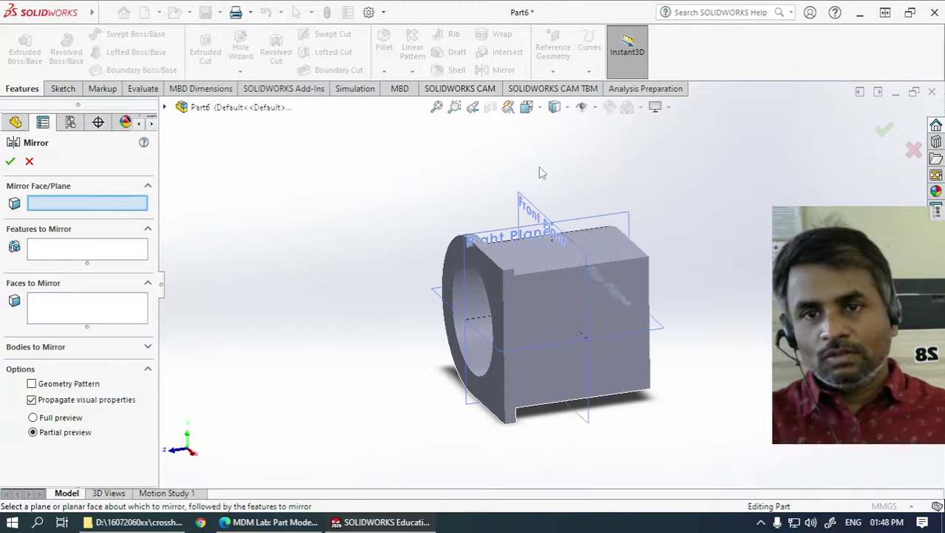
{"action": "left_click", "coordinate": [529, 208]}
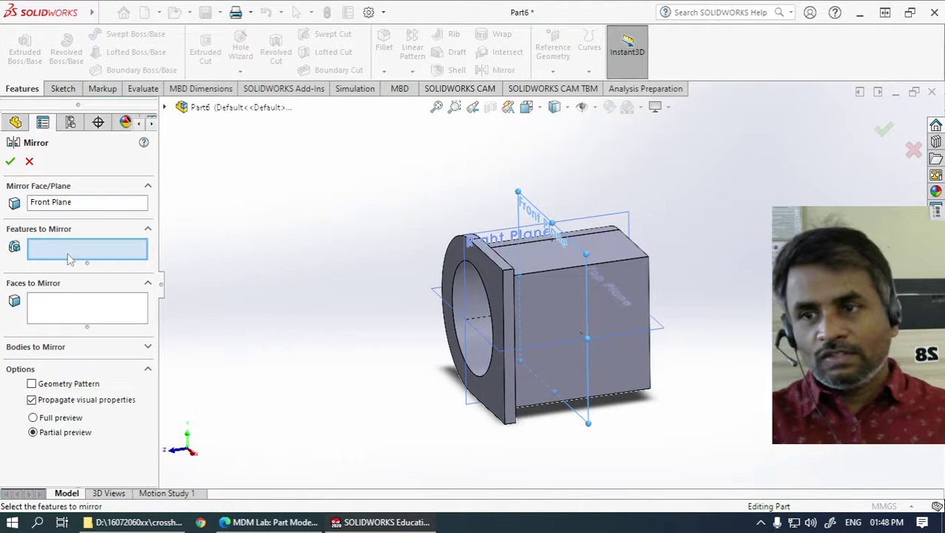
{"action": "left_click", "coordinate": [499, 281]}
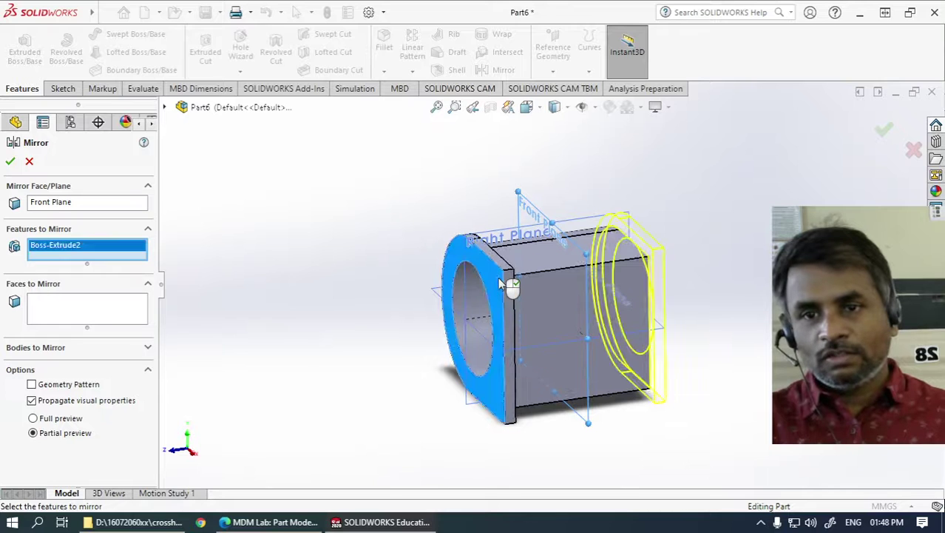
{"action": "left_click", "coordinate": [11, 161]}
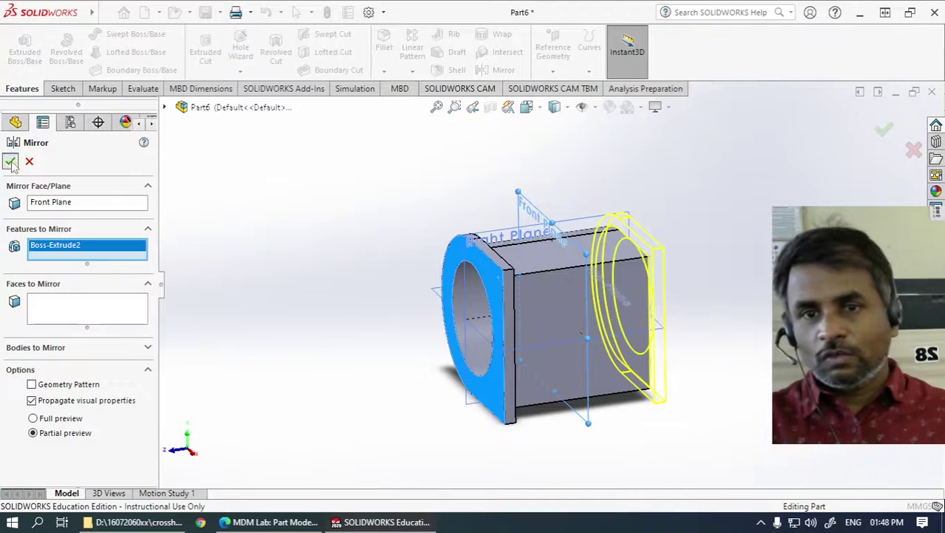
Fillet the four square outer corner edges of the two end flanges with a symmetric 6 mm radius
{"action": "middle_click_drag", "start_coordinate": [479, 235], "coordinate": [492, 288]}
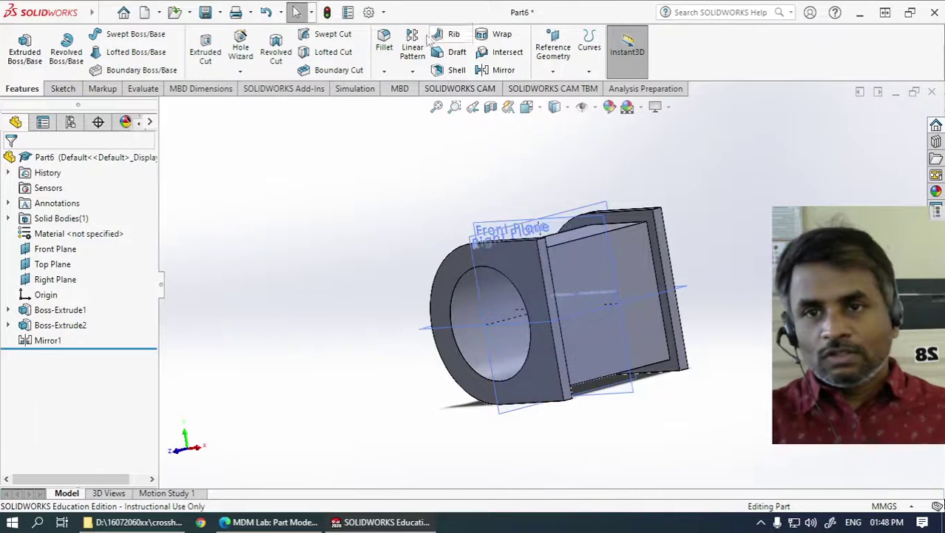
{"action": "scroll", "coordinate": [591, 222], "scroll_direction": "down", "scroll_amount": 5}
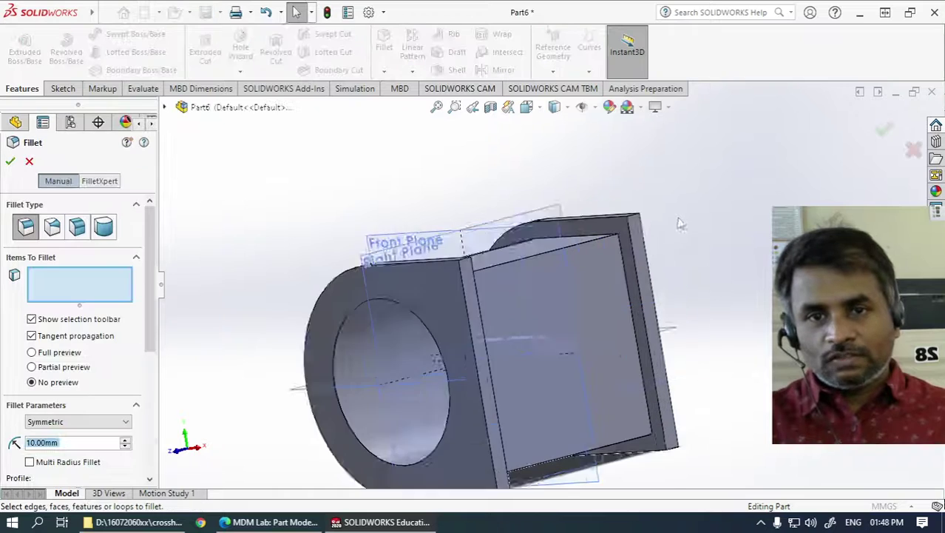
{"action": "left_click", "coordinate": [580, 233]}
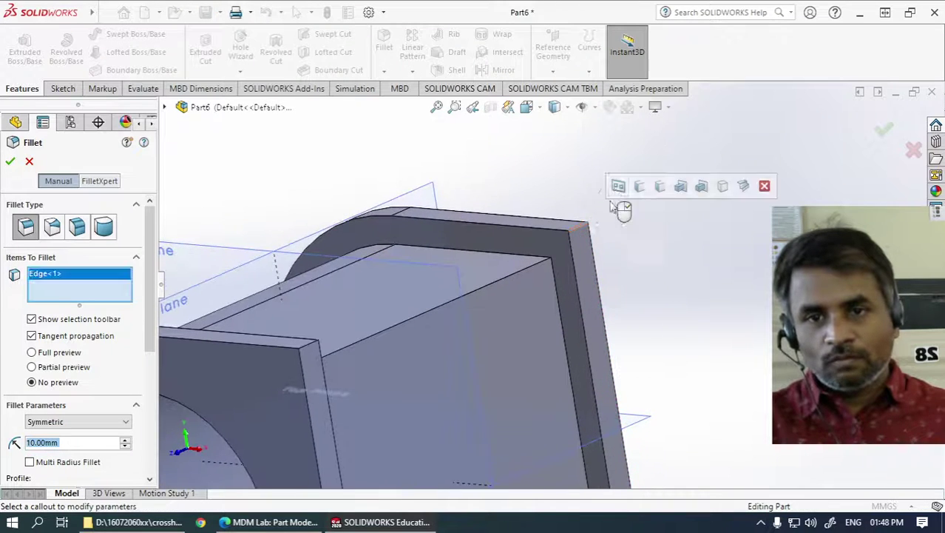
{"action": "scroll", "coordinate": [633, 258], "scroll_direction": "up", "scroll_amount": 5}
{"action": "scroll", "coordinate": [414, 325], "scroll_direction": "down", "scroll_amount": 5}
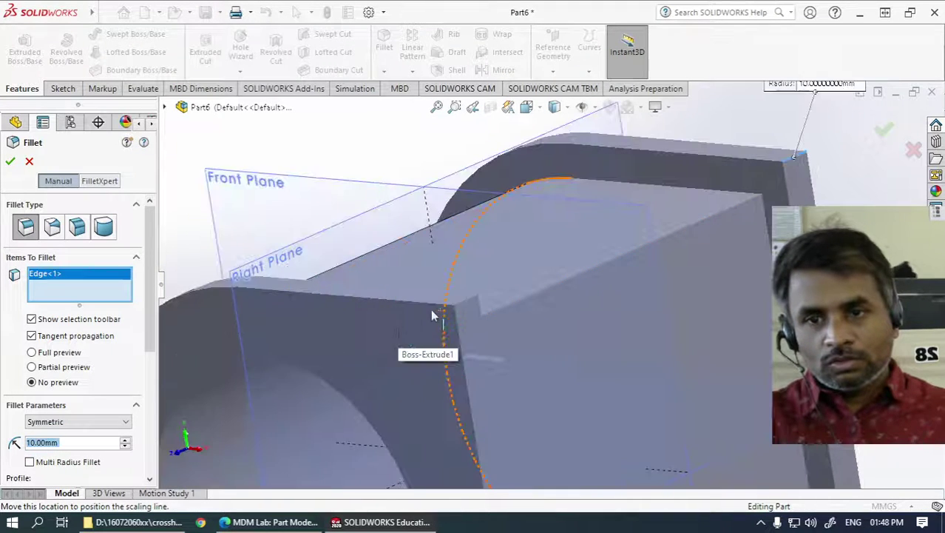
{"action": "left_click", "coordinate": [456, 236]}
{"action": "scroll", "coordinate": [444, 230], "scroll_direction": "up", "scroll_amount": 2}
{"action": "scroll", "coordinate": [523, 225], "scroll_direction": "up", "scroll_amount": 3}
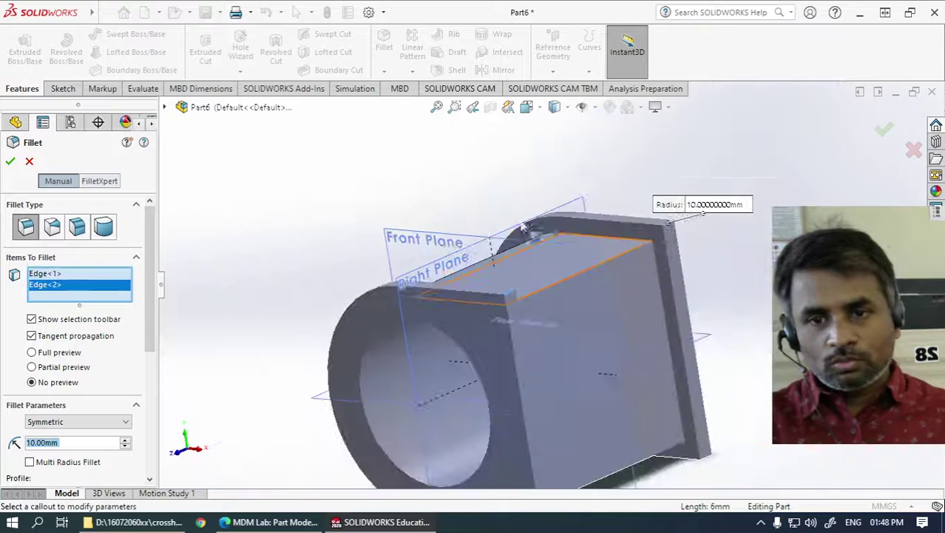
{"action": "scroll", "coordinate": [578, 299], "scroll_direction": "up", "scroll_amount": 2}
{"action": "scroll", "coordinate": [534, 451], "scroll_direction": "down", "scroll_amount": 8}
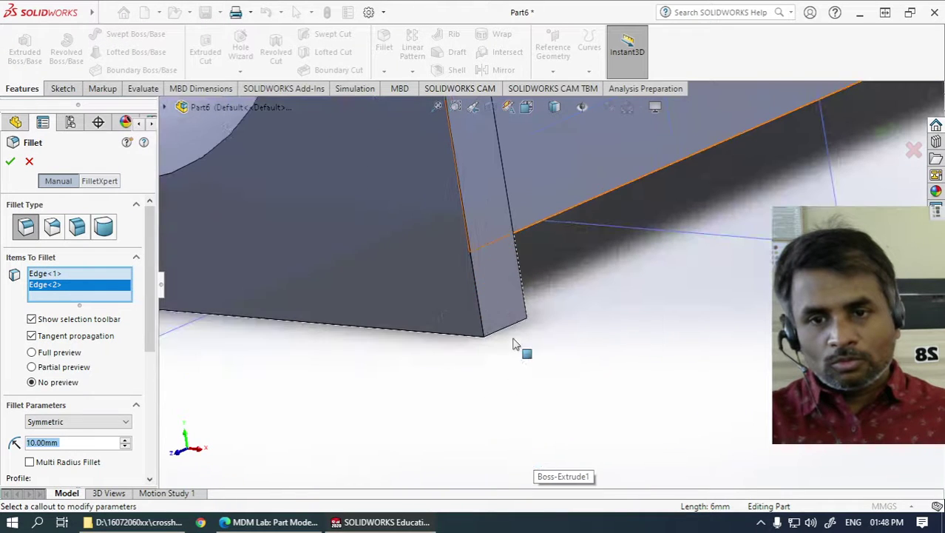
{"action": "left_click", "coordinate": [508, 331]}
{"action": "scroll", "coordinate": [379, 439], "scroll_direction": "up", "scroll_amount": 5}
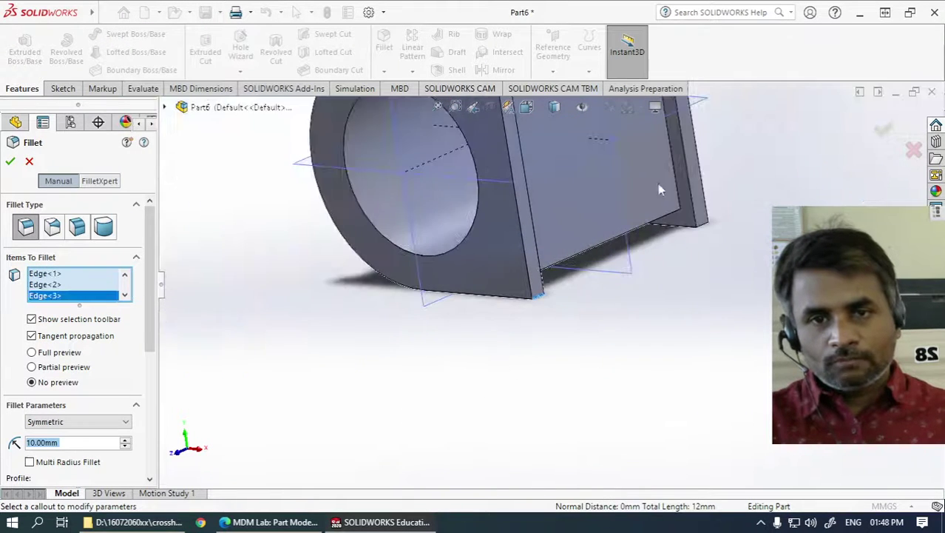
{"action": "scroll", "coordinate": [703, 227], "scroll_direction": "down", "scroll_amount": 5}
{"action": "scroll", "coordinate": [704, 228], "scroll_direction": "down", "scroll_amount": 4}
{"action": "left_click", "coordinate": [609, 390]}
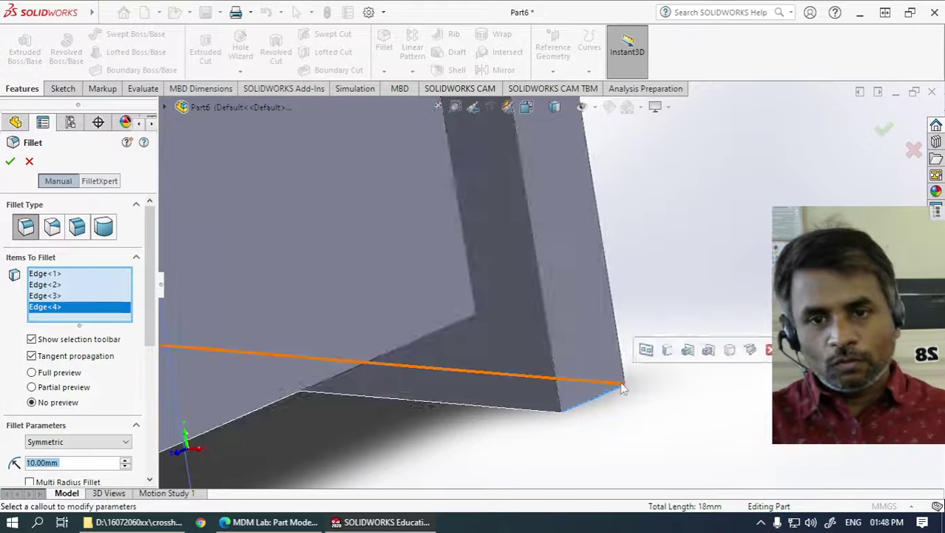
{"action": "scroll", "coordinate": [485, 371], "scroll_direction": "up", "scroll_amount": 4}
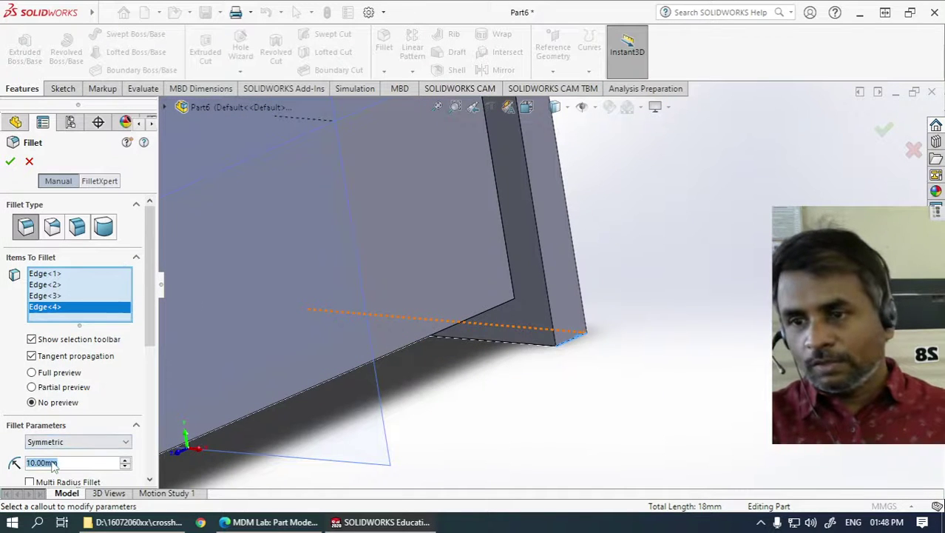
{"action": "type", "text": "6"}
{"action": "key", "text": "Return"}
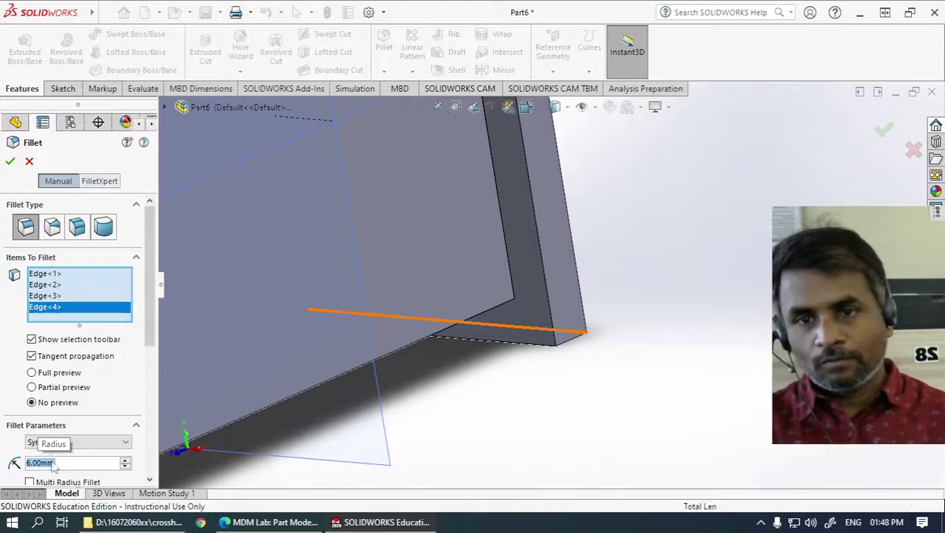
{"action": "scroll", "coordinate": [725, 389], "scroll_direction": "up", "scroll_amount": 5}
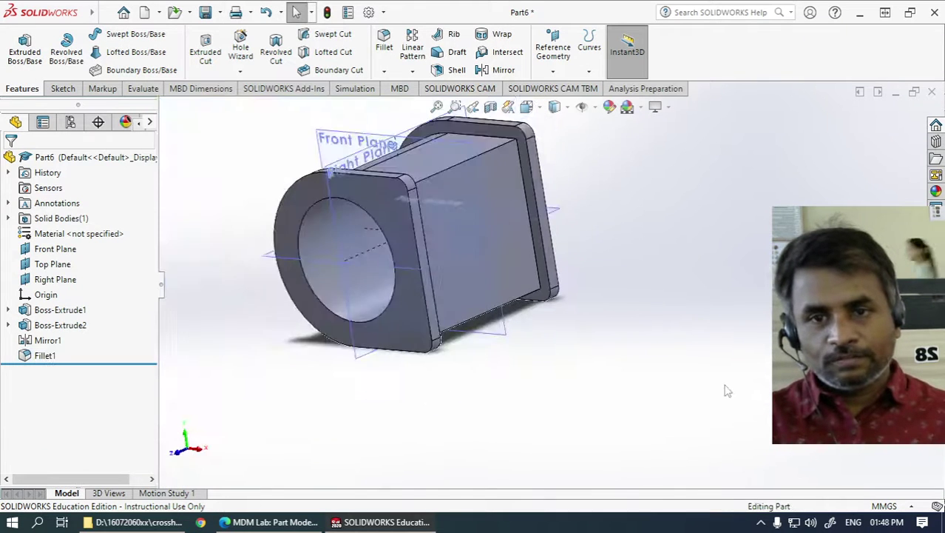
Save the finished brasses model as a SOLIDWORKS part in the crosshead folder
{"action": "middle_click_drag", "start_coordinate": [414, 230], "coordinate": [471, 222]}
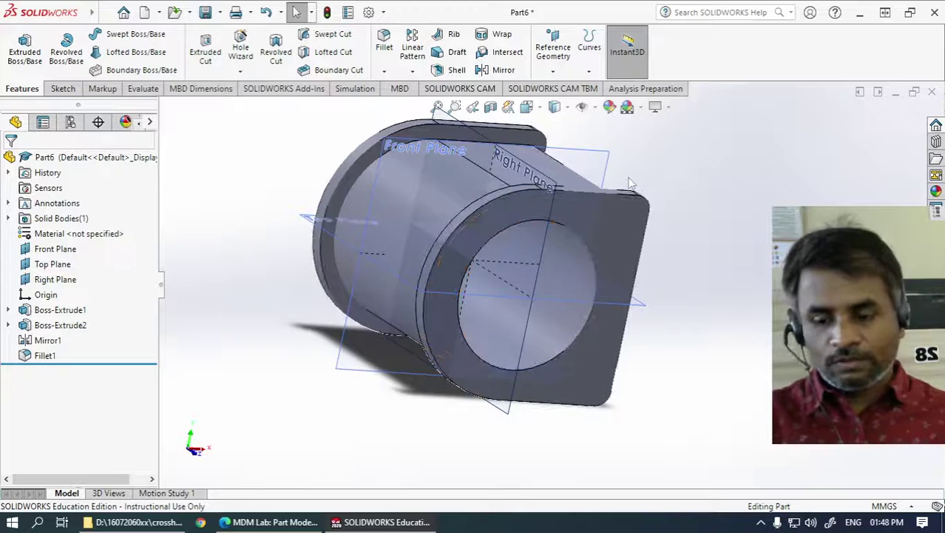
{"action": "key", "text": "ctrl+s"}
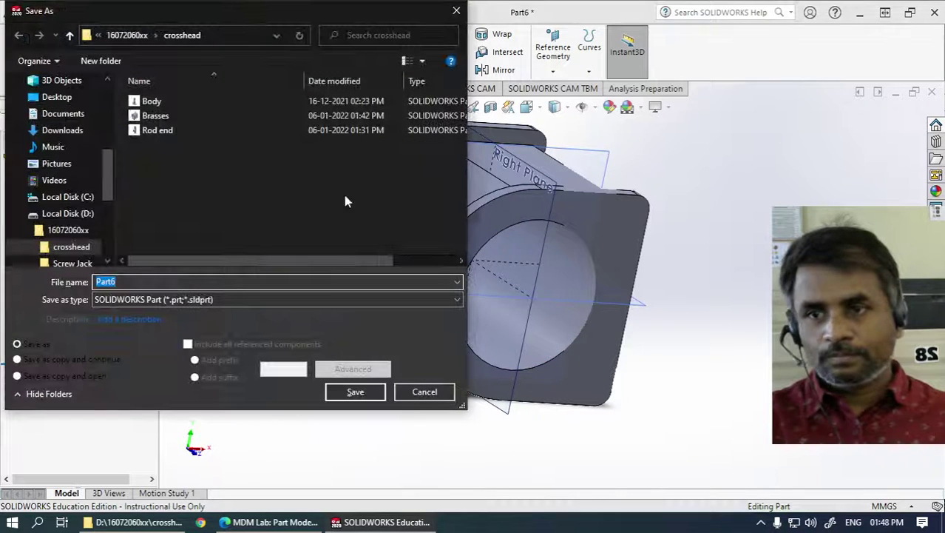